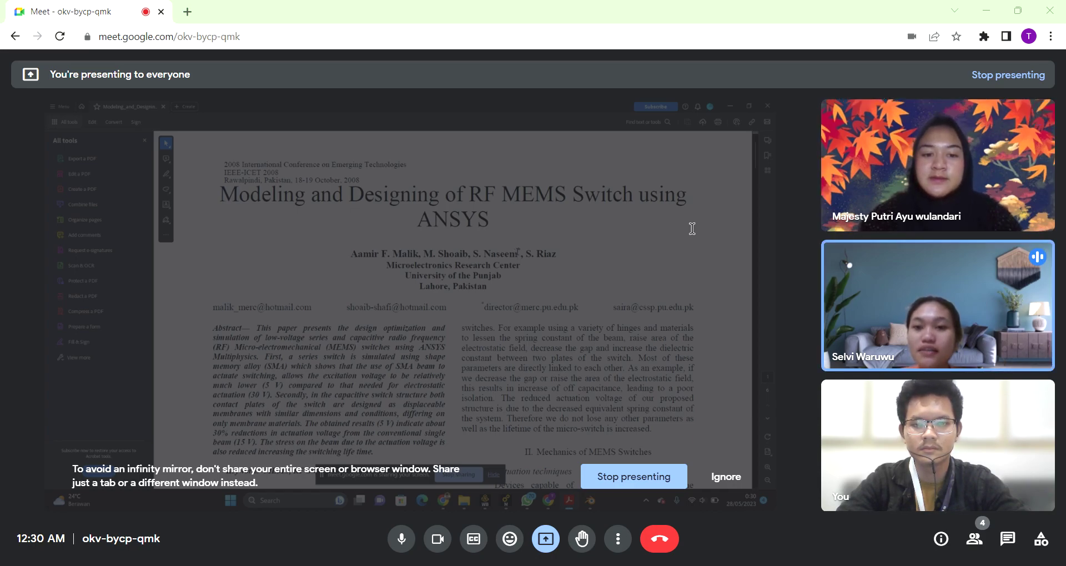
Skim the RF MEMS switch paper through its deflection plots and return to the SMA switch design section with the design variables table.
scroll(453, 311, "down", 3)
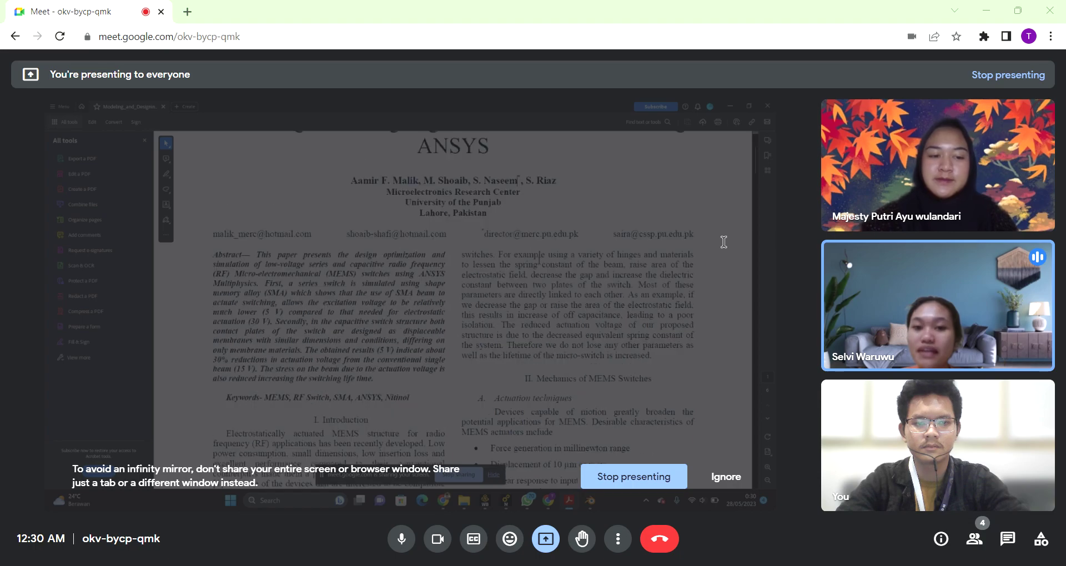
scroll(722, 242, "down", 10)
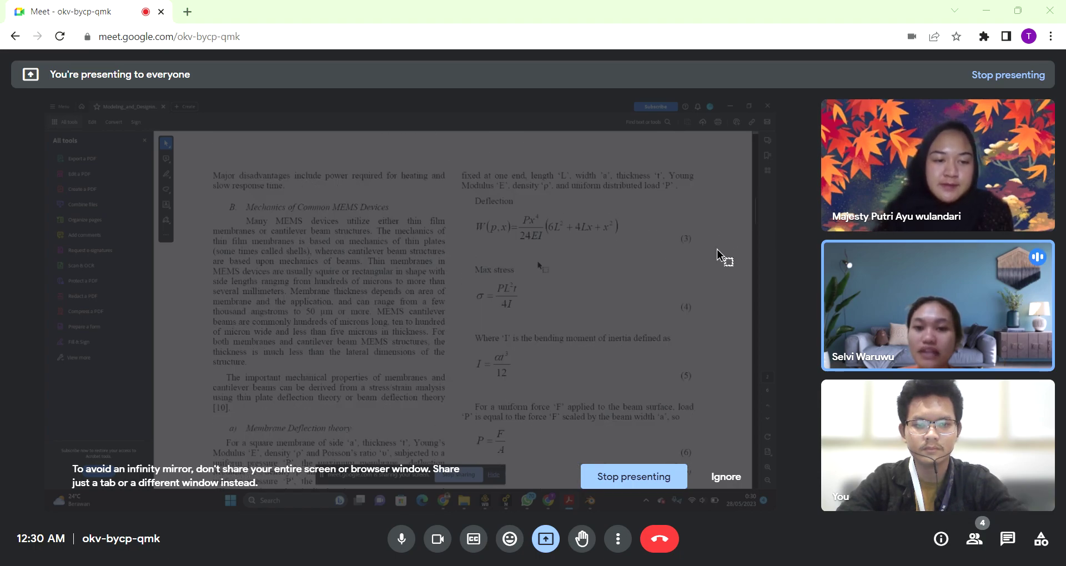
scroll(708, 284, "down", 10)
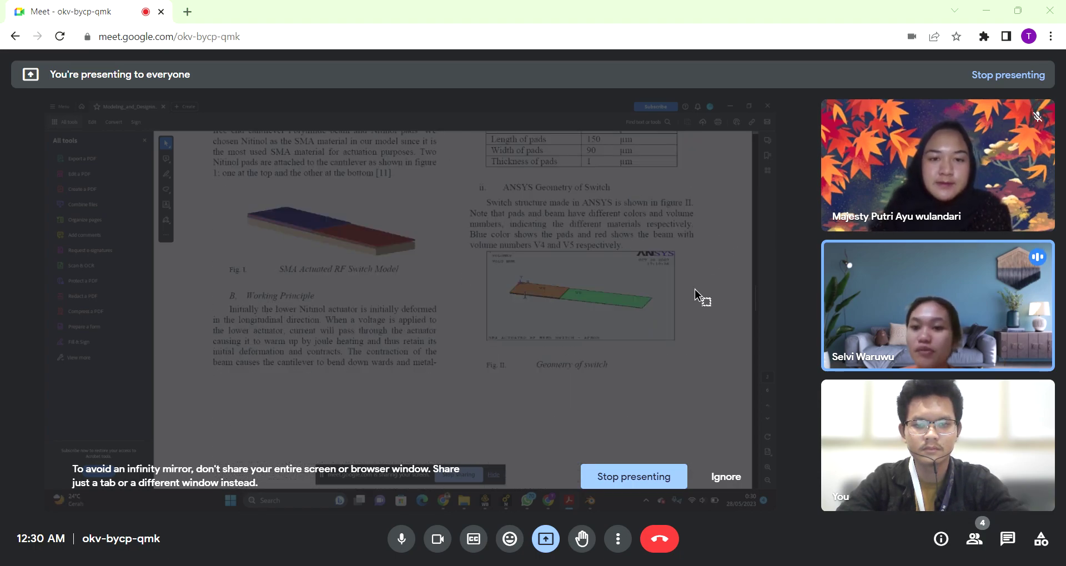
scroll(698, 295, "down", 8)
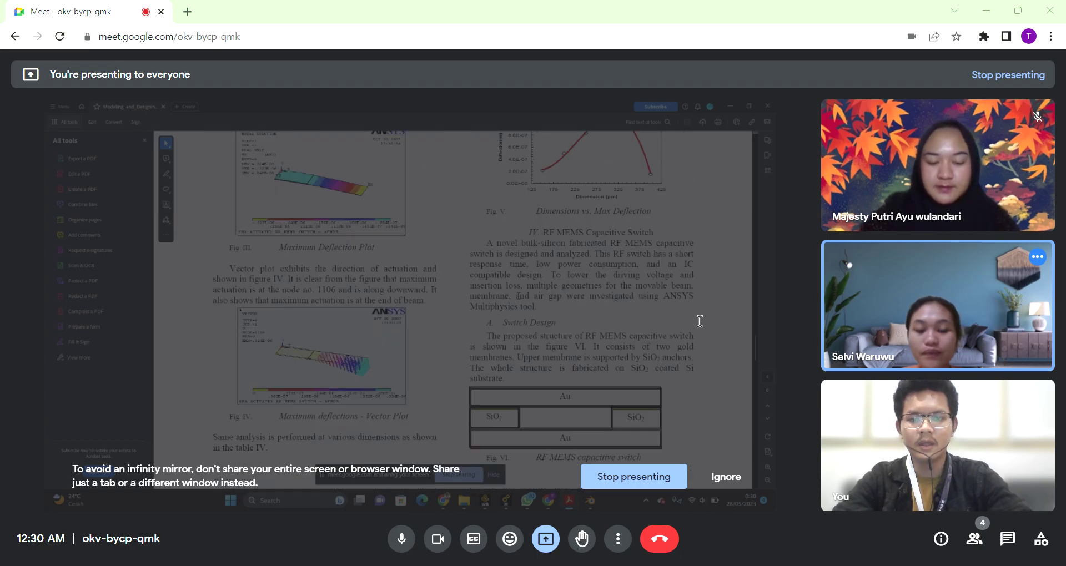
key("alt+Tab")
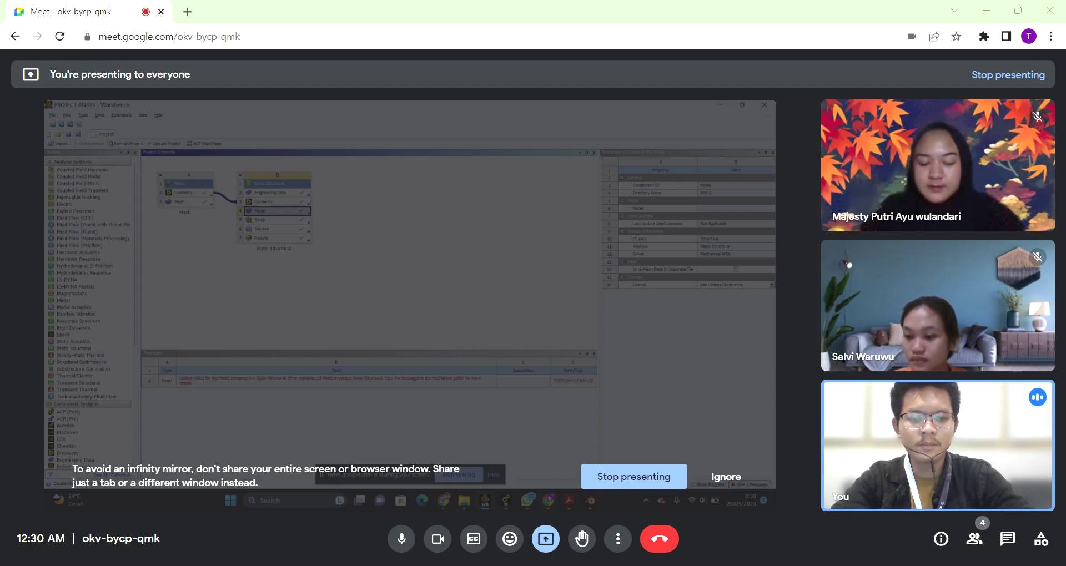
left_click(568, 501)
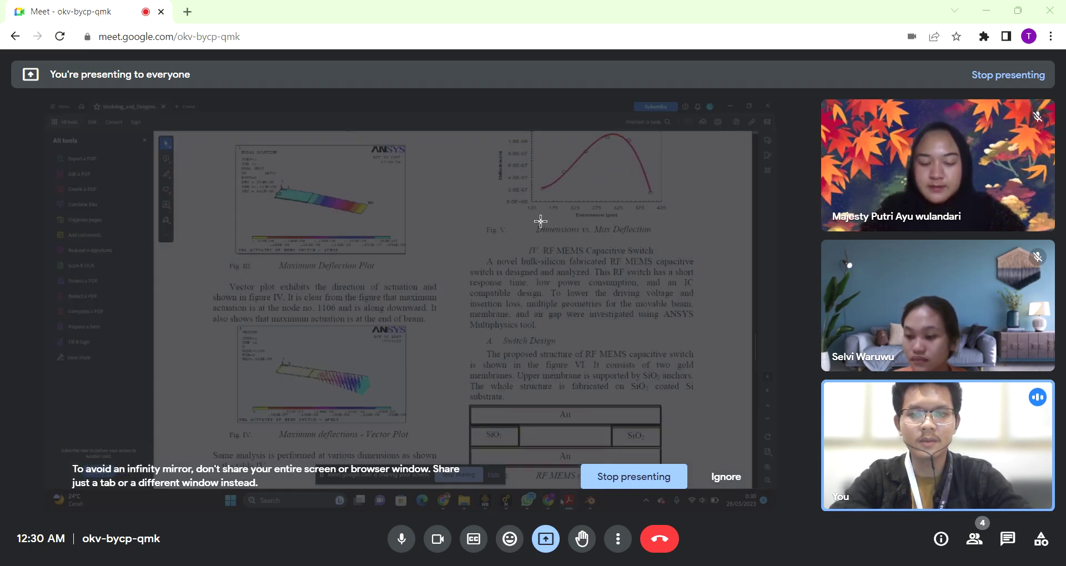
scroll(404, 238, "up", 10)
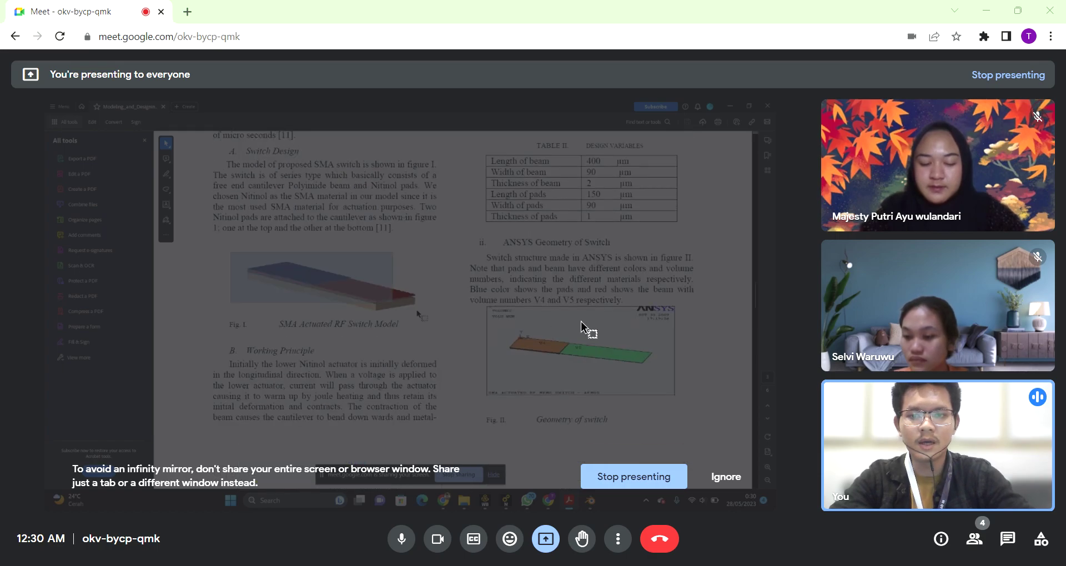
left_click(424, 272)
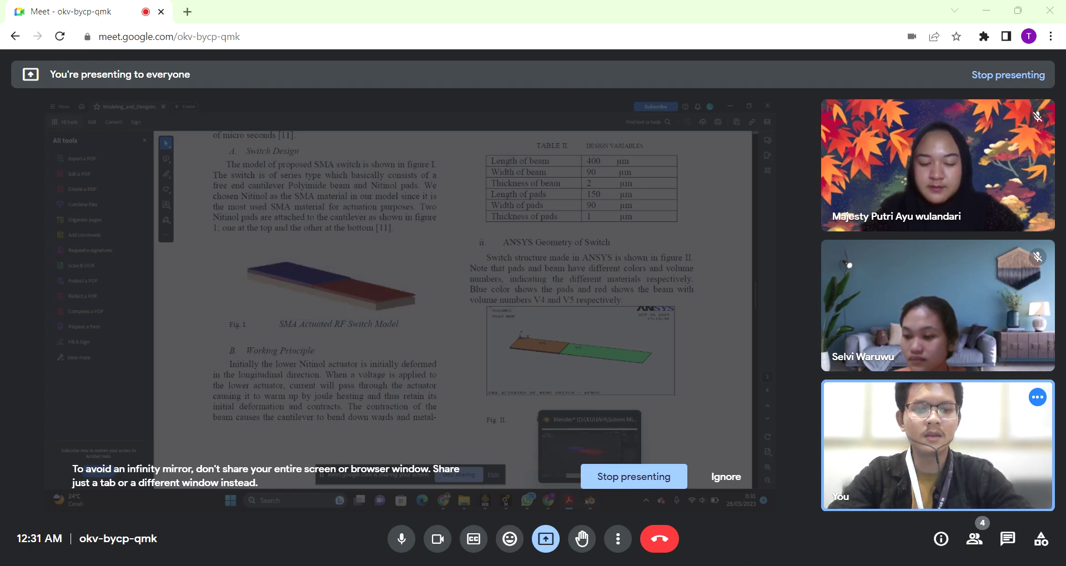
Compare the switch model in Blender with the SMA Actuated RF Switch Model in the paper's Fig. I.
key("alt+Tab")
middle_click_drag(403, 282, 517, 280)
scroll(545, 276, "up", 3)
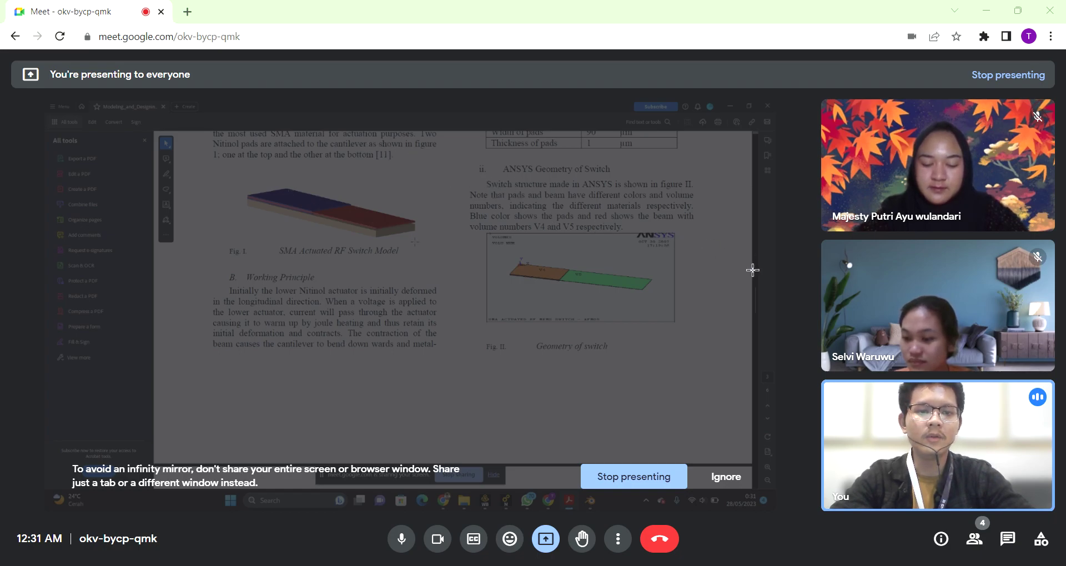
scroll(444, 161, "down", 1)
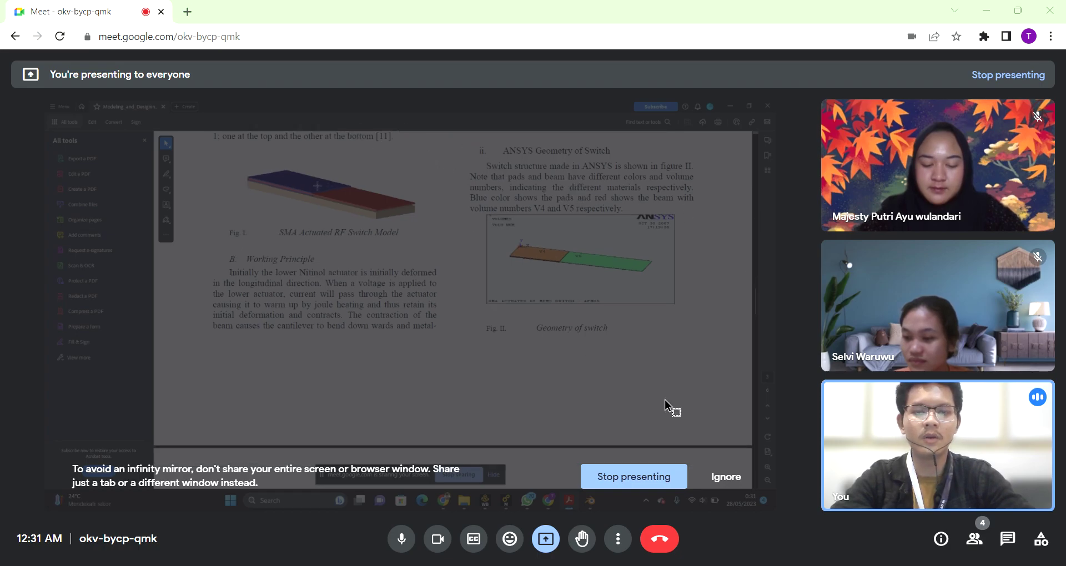
Switch to Blender and show the file commands available for the red and blue switch model.
key("alt+Tab")
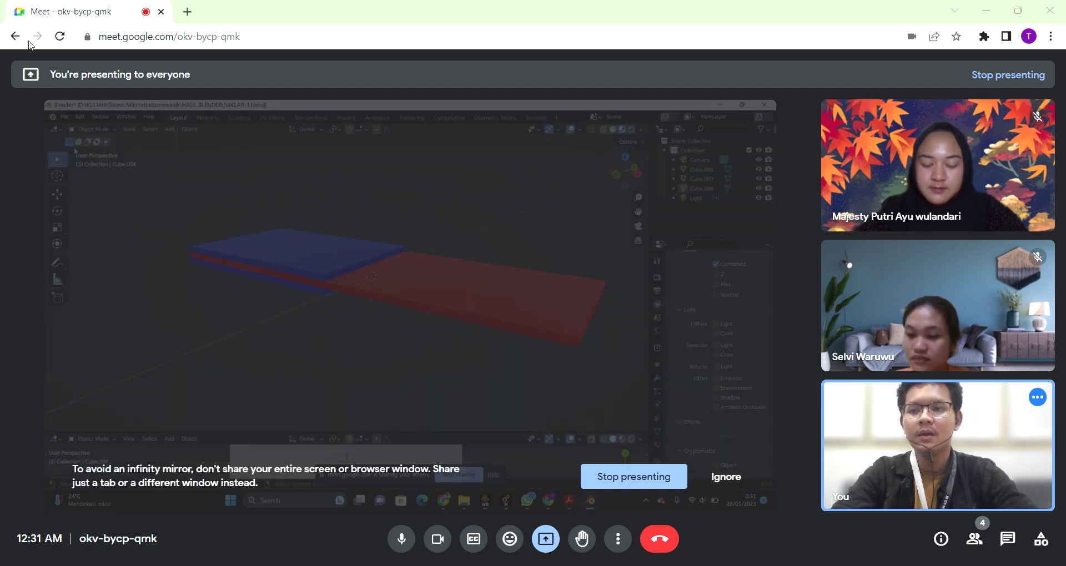
left_click(65, 117)
mouse_move(111, 253)
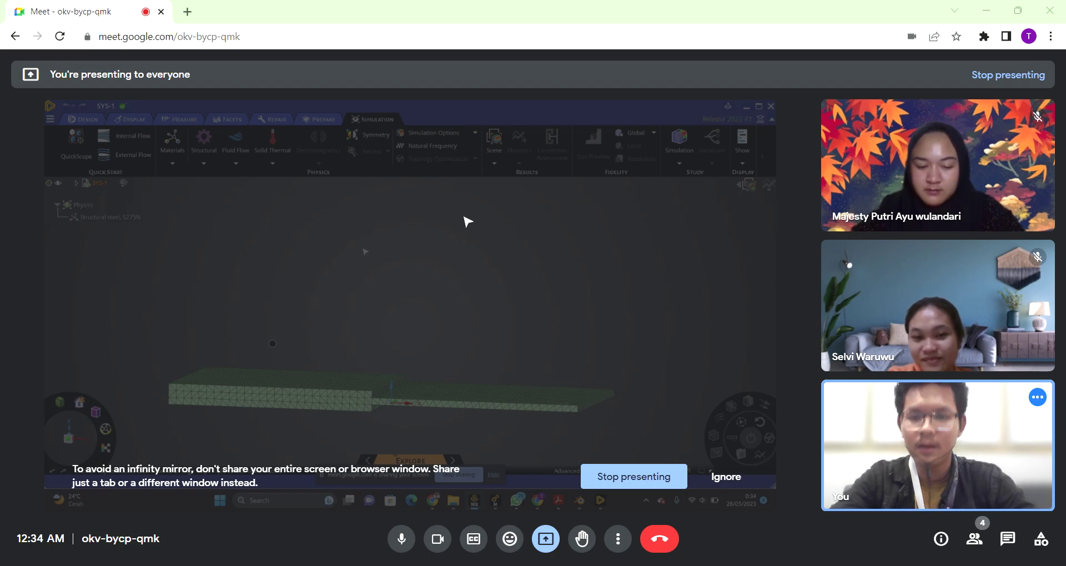
Examine the imported switch geometry from several sides in the geometry editor and close that window.
middle_click_drag(471, 233, 429, 288)
middle_click_drag(513, 291, 826, 351)
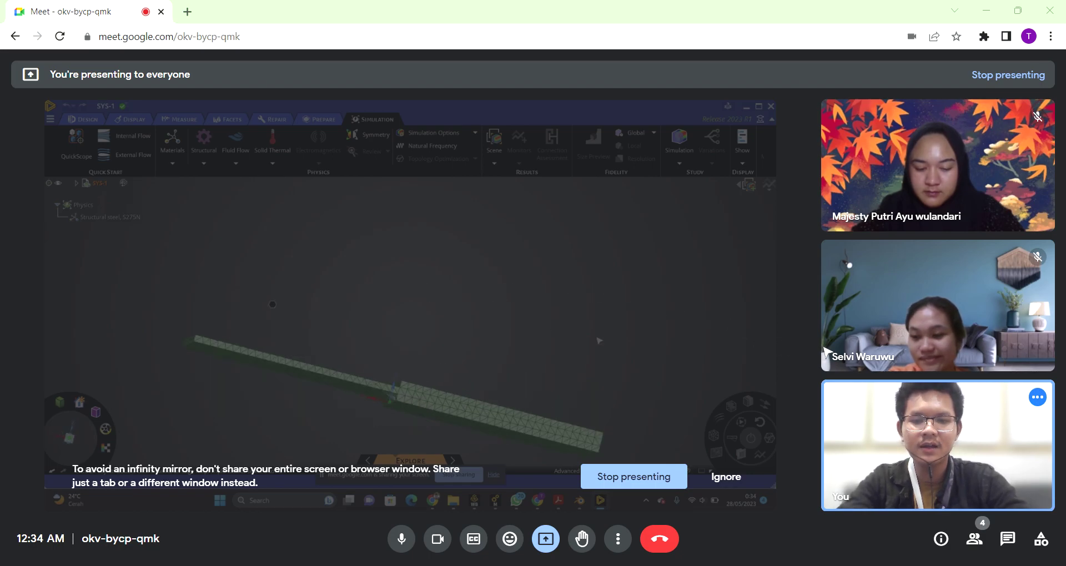
middle_click_drag(566, 321, 711, 362)
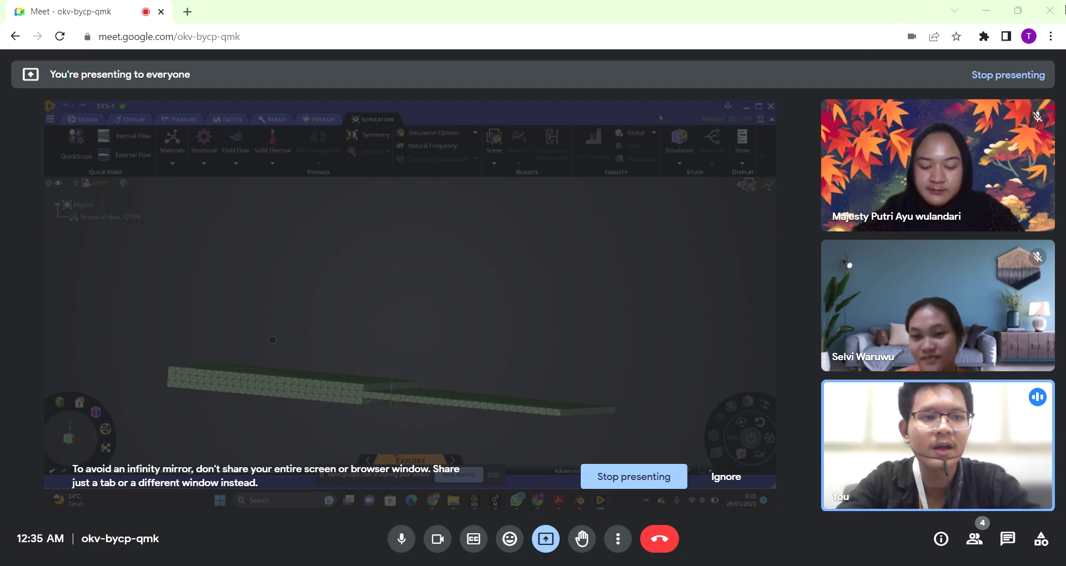
left_click(772, 106)
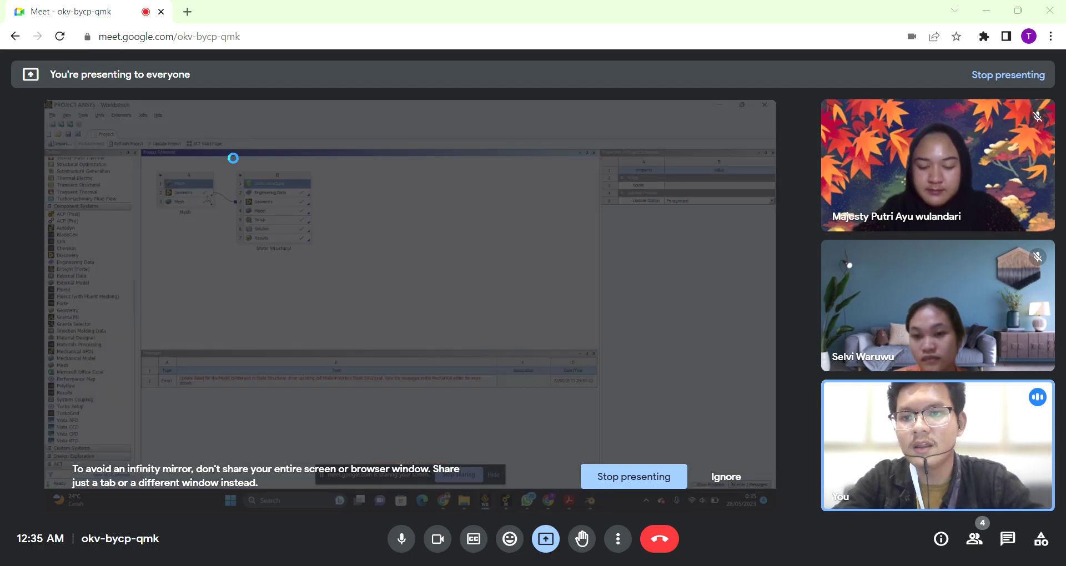
Open the standalone Mesh system from the Workbench project schematic and inspect the switch's mesh from several sides.
left_click(225, 153)
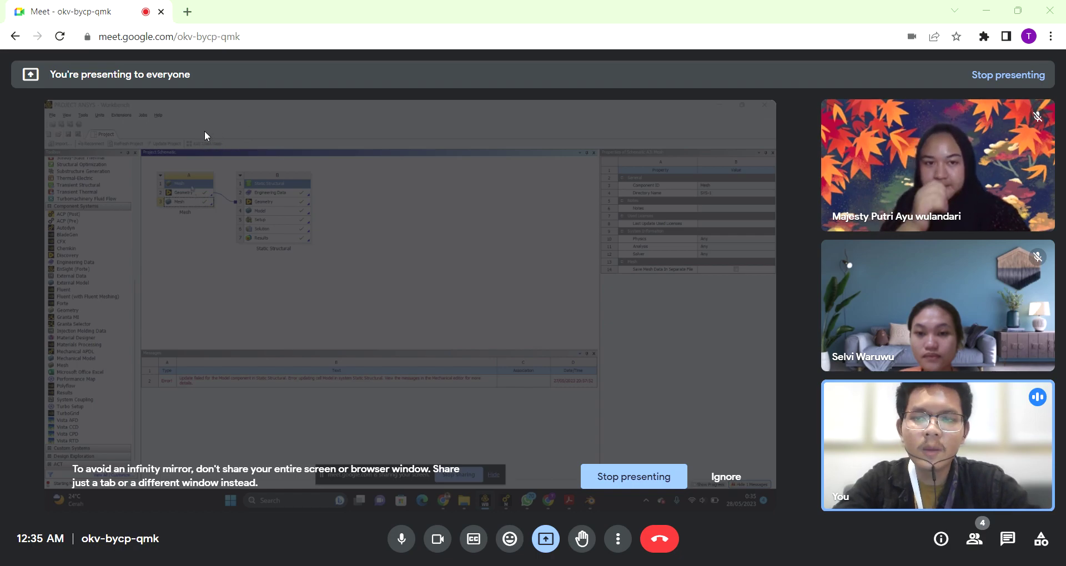
left_click(219, 151)
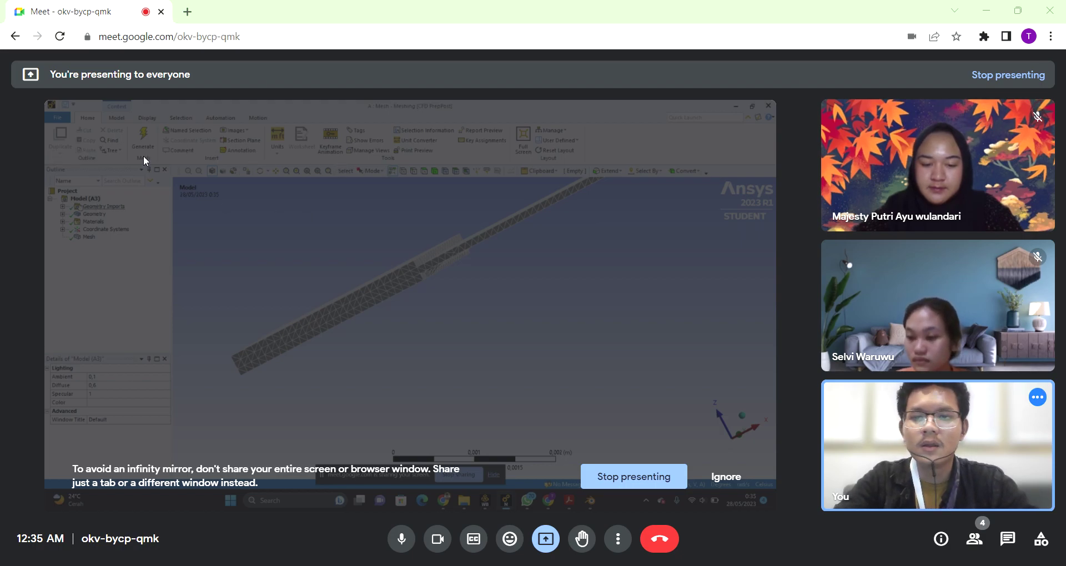
middle_click_drag(394, 172, 481, 369)
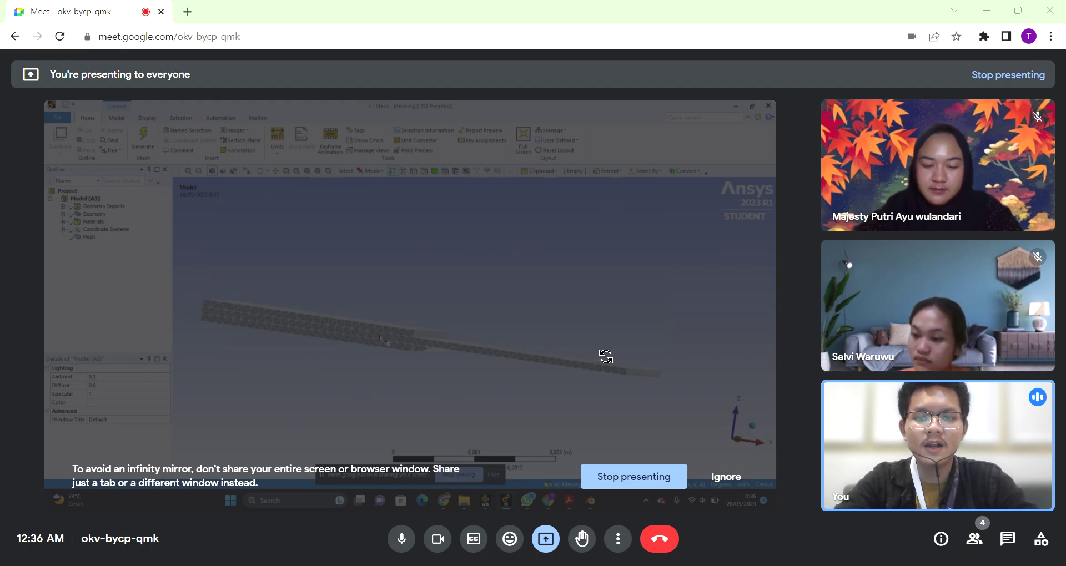
middle_click_drag(535, 350, 303, 295)
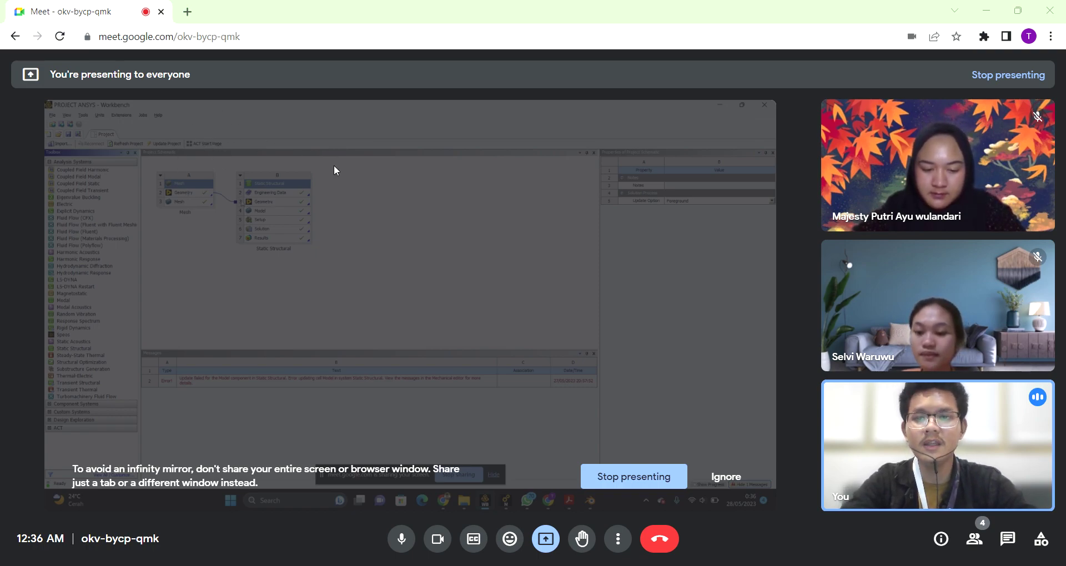
Open the Static Structural system's Model from the project schematic and inspect the meshed switch from several sides.
double_click(273, 214)
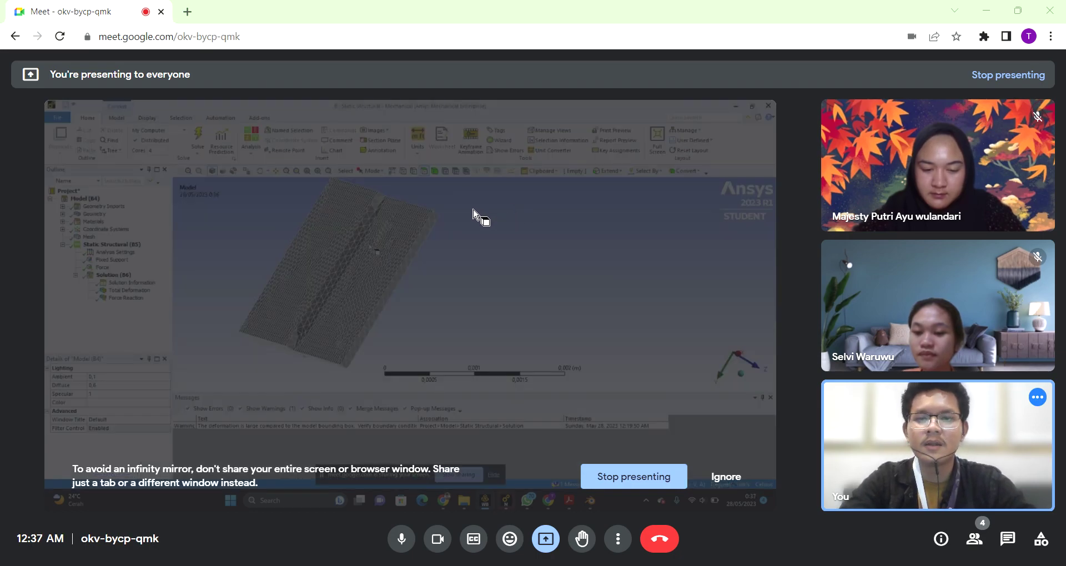
middle_click_drag(546, 251, 139, 251)
middle_click_drag(72, 209, 602, 255)
middle_click_drag(454, 255, 226, 272)
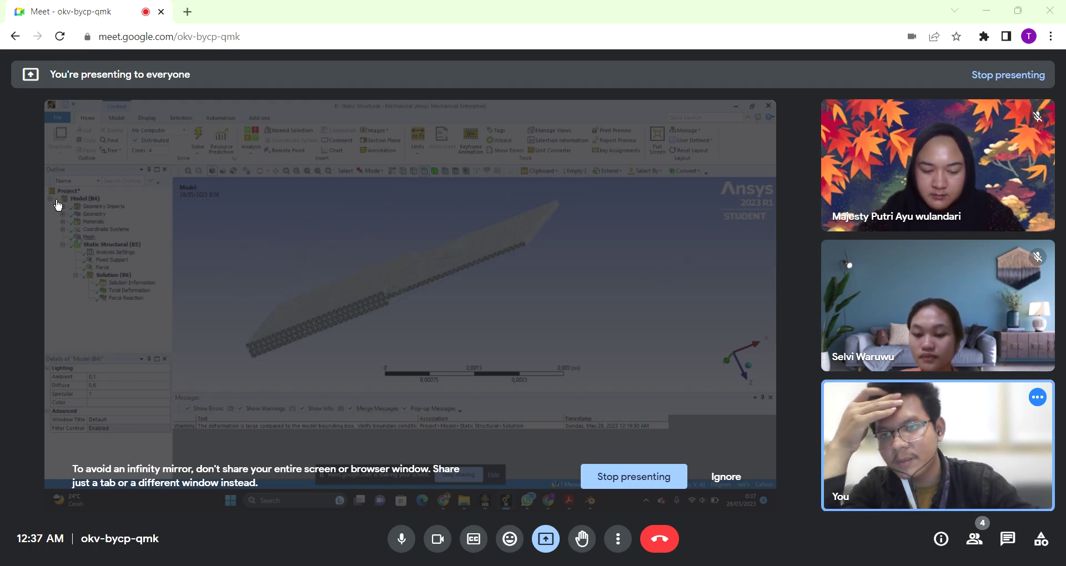
Review the Mesh entry and examine the end faces assigned to the Fixed Support from several angles.
left_click(89, 237)
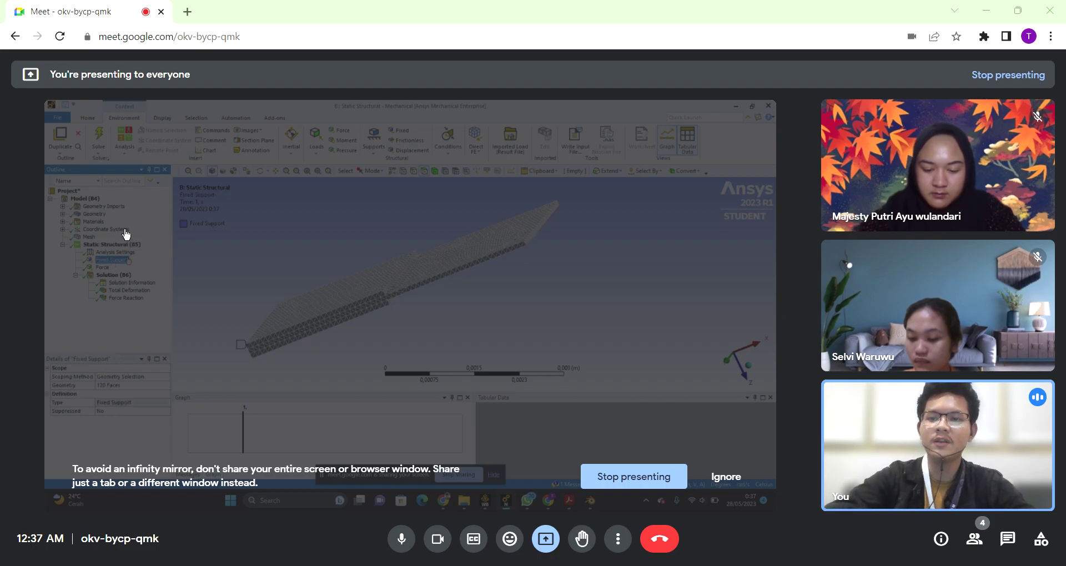
middle_click_drag(391, 272, 622, 255)
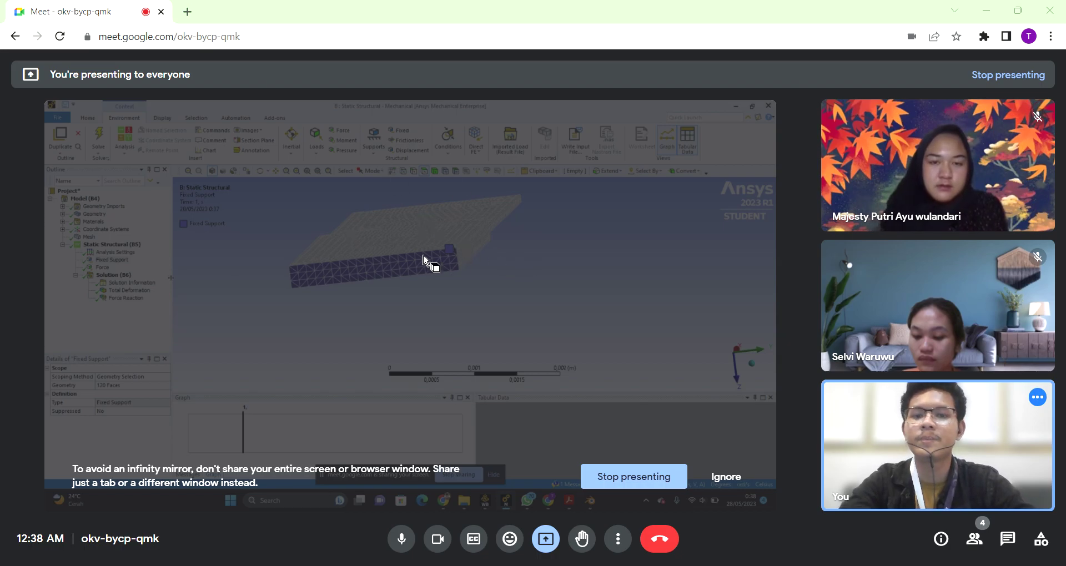
middle_click_drag(467, 261, 492, 189)
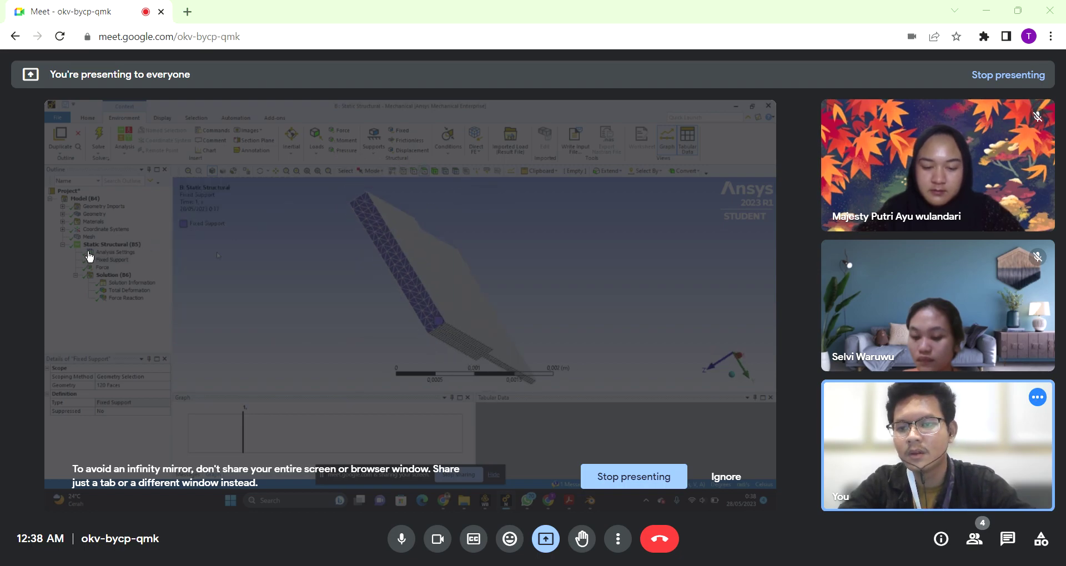
Review the Force load's definition and its placement together with the Fixed Support under Static Structural.
left_click(102, 267)
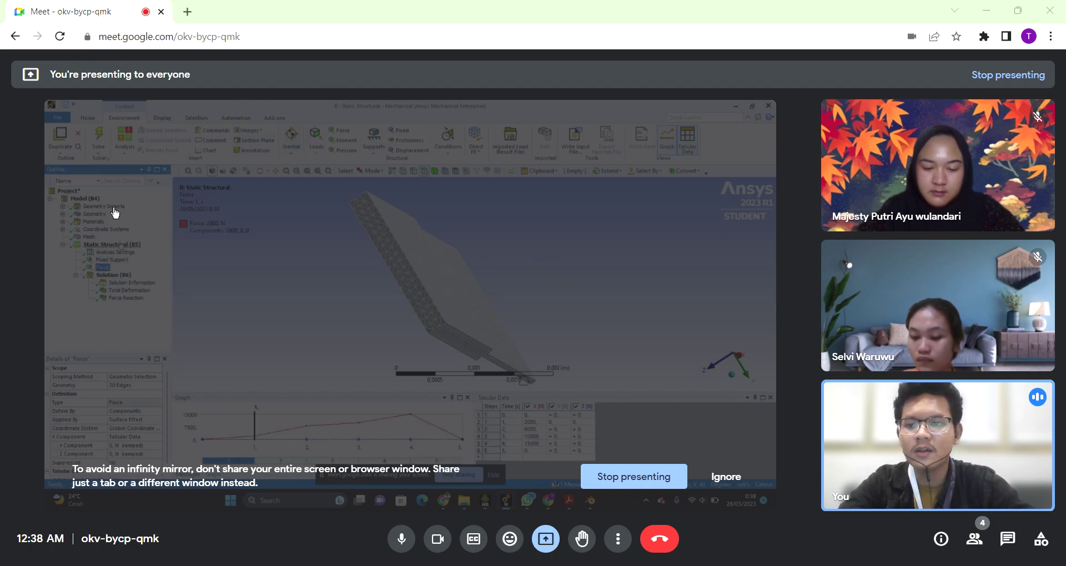
left_click(117, 245)
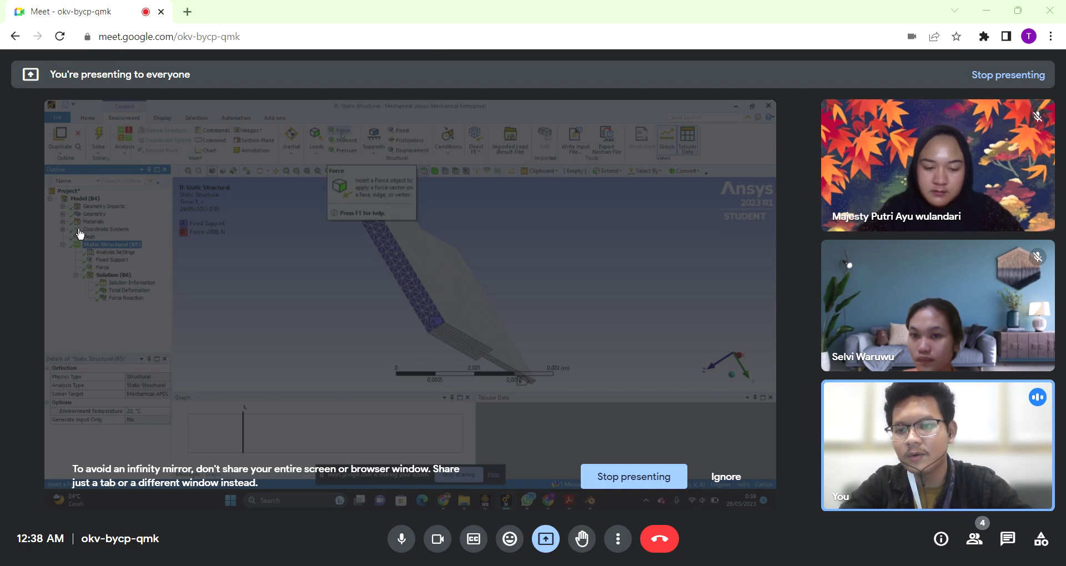
left_click_drag(592, 279, 363, 261)
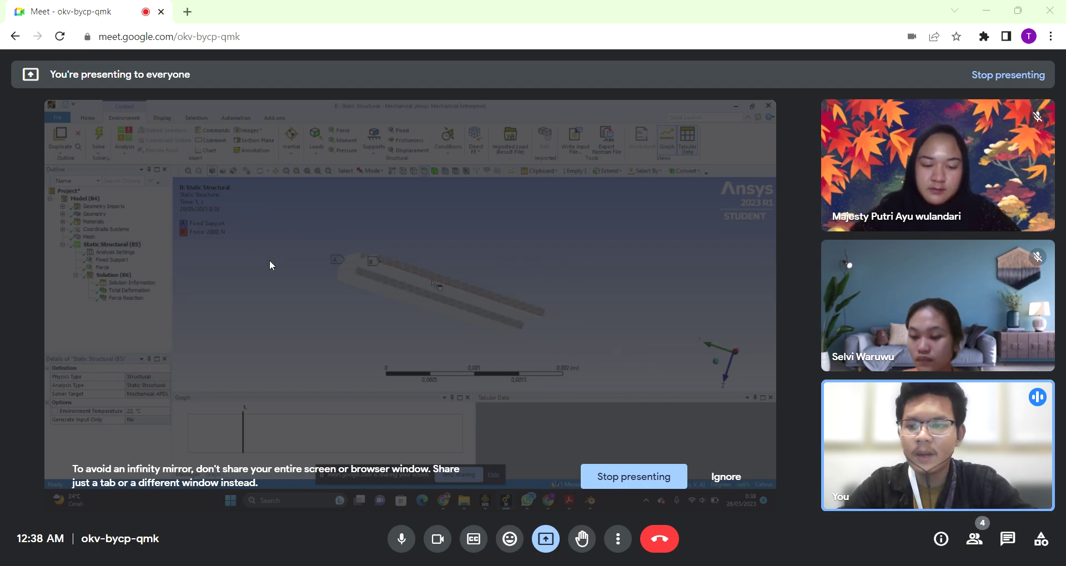
left_click(102, 267)
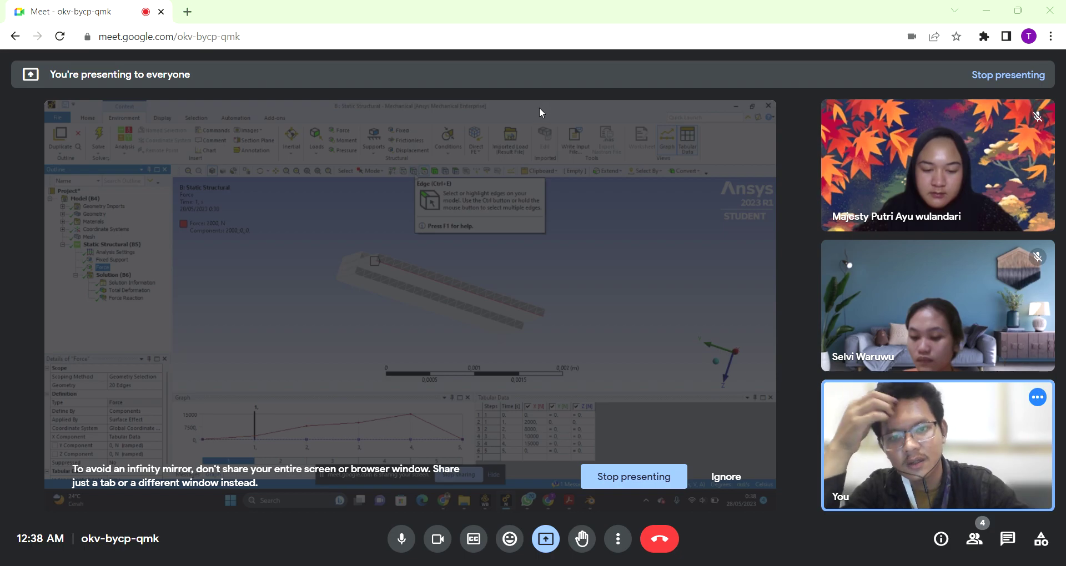
middle_click_drag(499, 216, 466, 298)
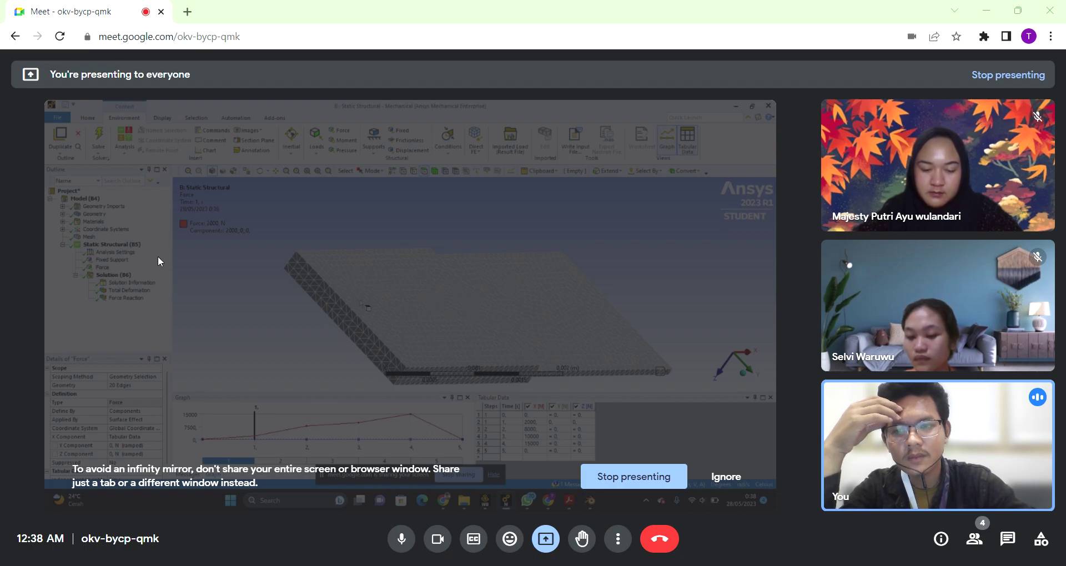
Recheck the Fixed Support faces and examine close up the beam edges to which the Force is applied.
left_click(111, 259)
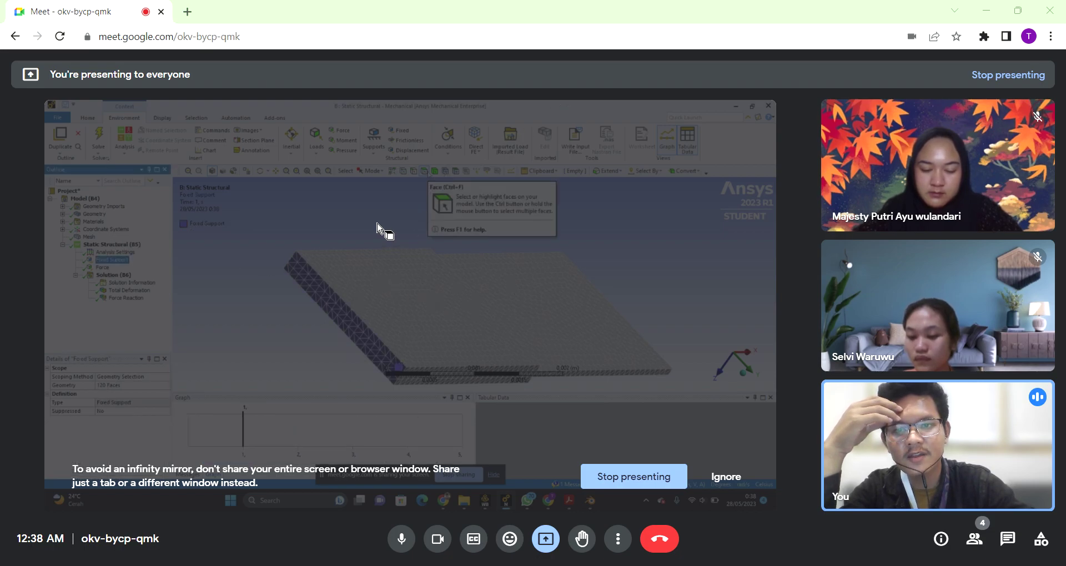
left_click(102, 267)
middle_click_drag(463, 276, 555, 261)
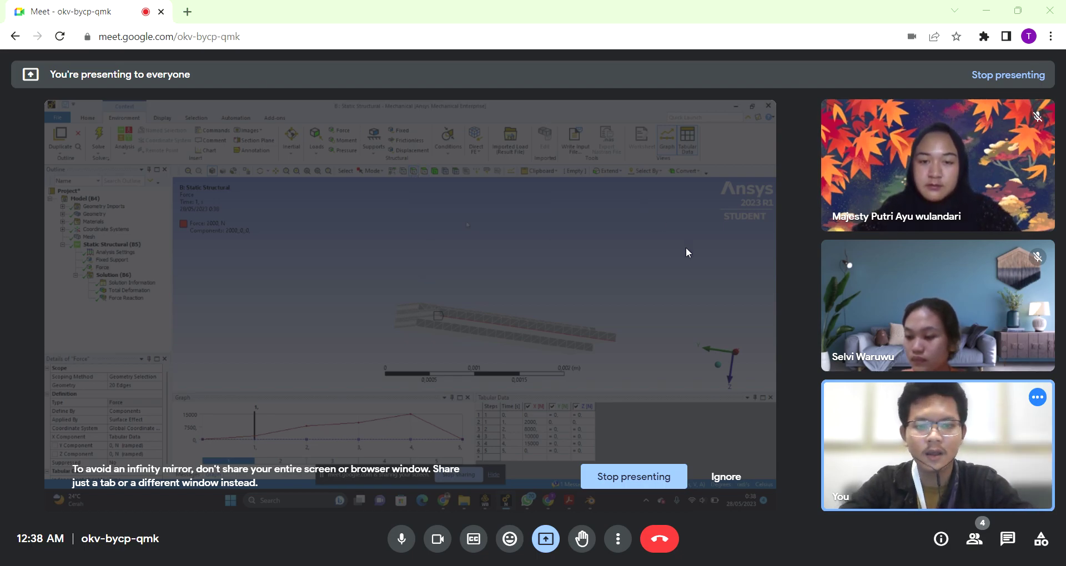
middle_click_drag(621, 338, 481, 327, "ctrl")
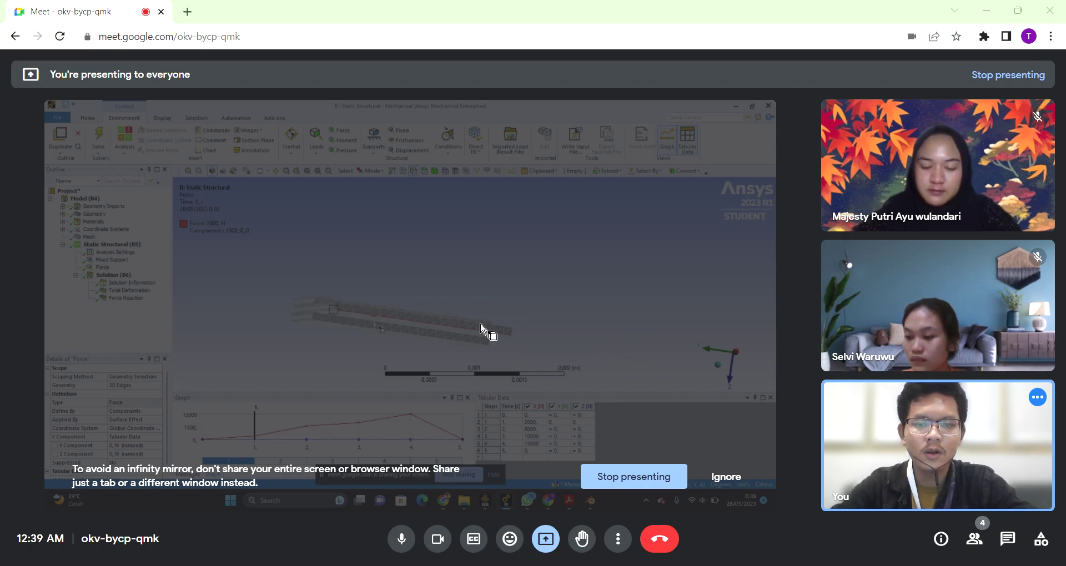
scroll(497, 279, "up", 2)
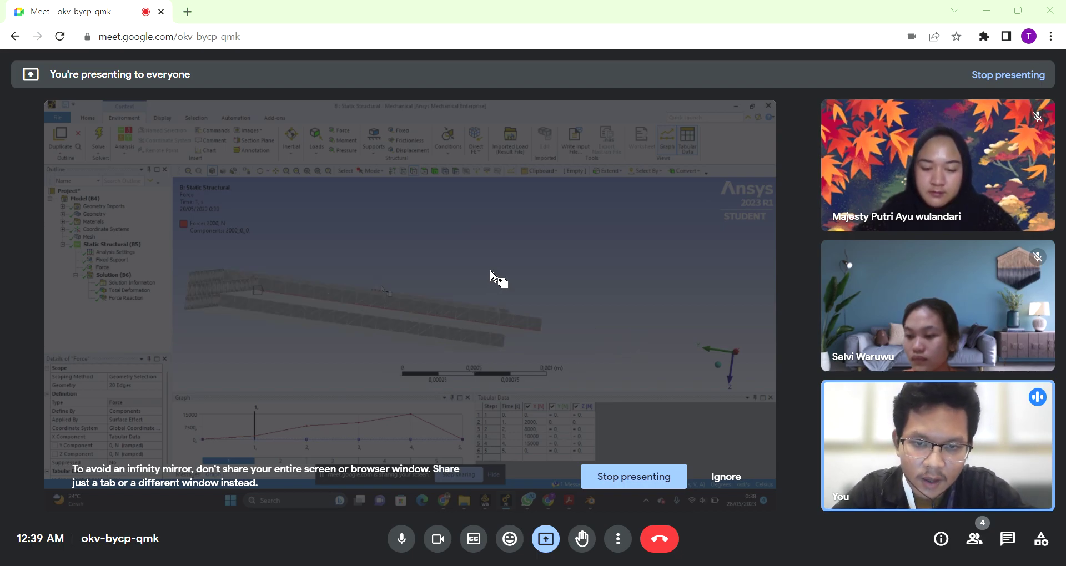
scroll(496, 279, "up", 1)
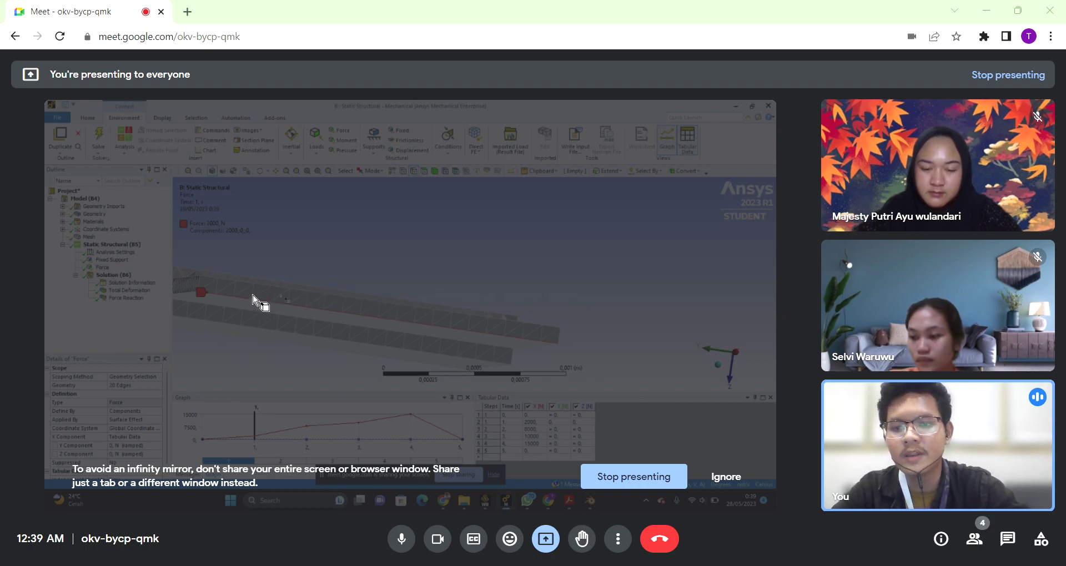
middle_click_drag(300, 302, 454, 350)
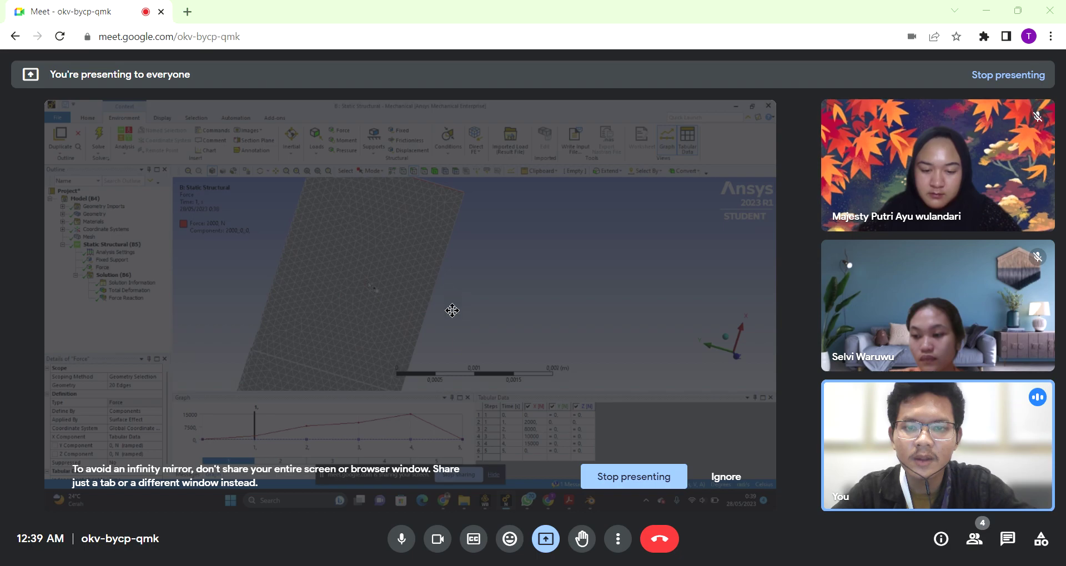
Reexamine the Force load on the switch and check the choices for how it is defined.
middle_click_drag(467, 307, 366, 286)
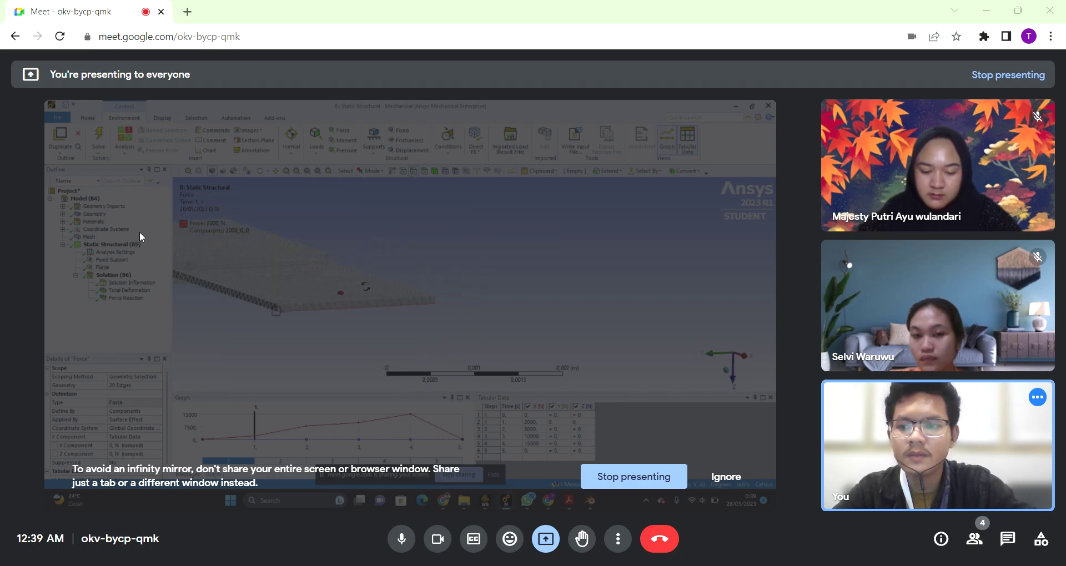
left_click(102, 268)
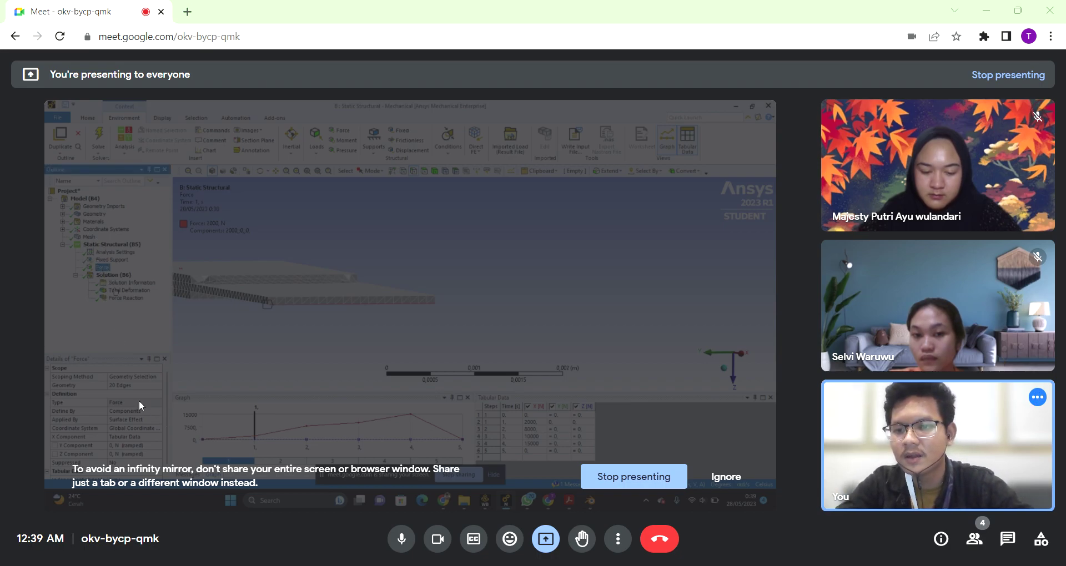
left_click(145, 411)
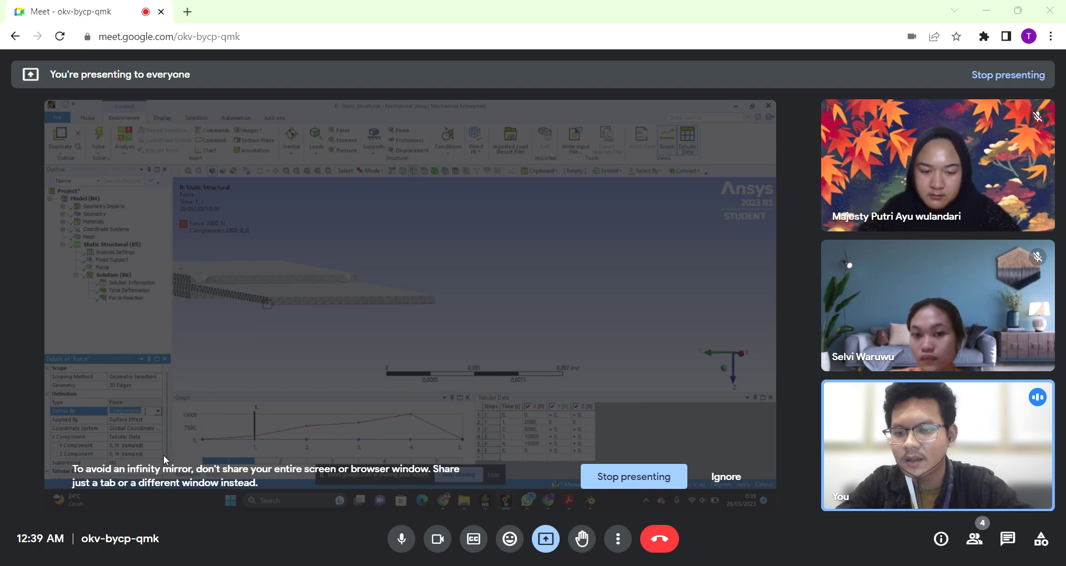
left_click(159, 412)
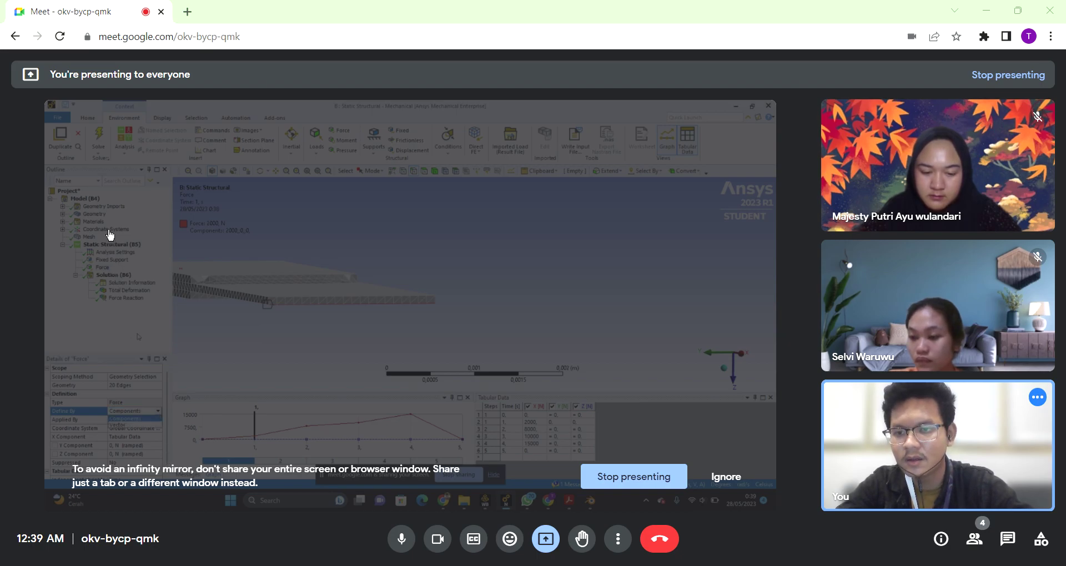
Review the Fixed Support's scoping method choices and its support type.
left_click(111, 260)
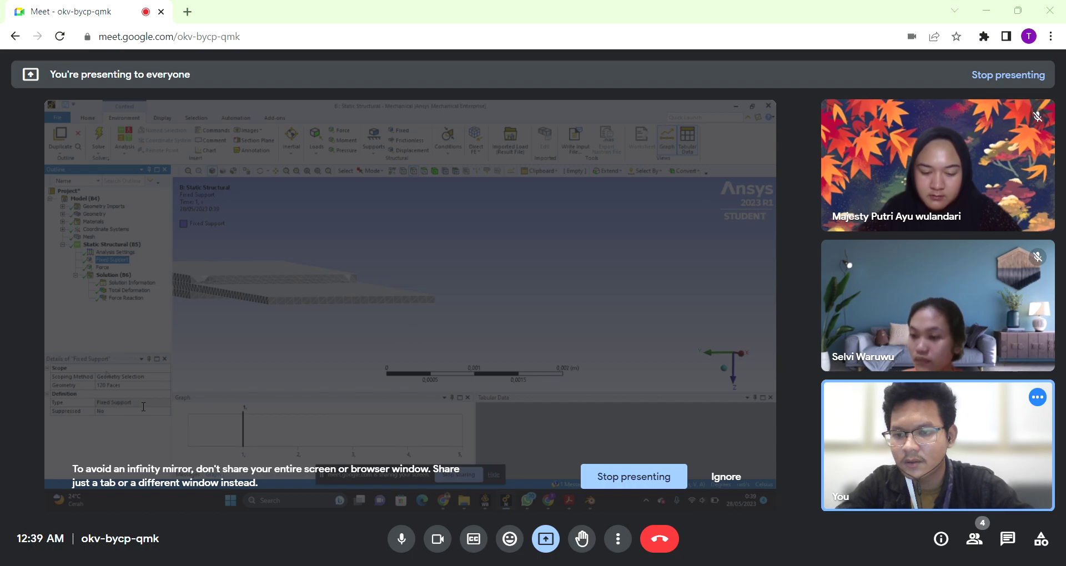
left_click(134, 377)
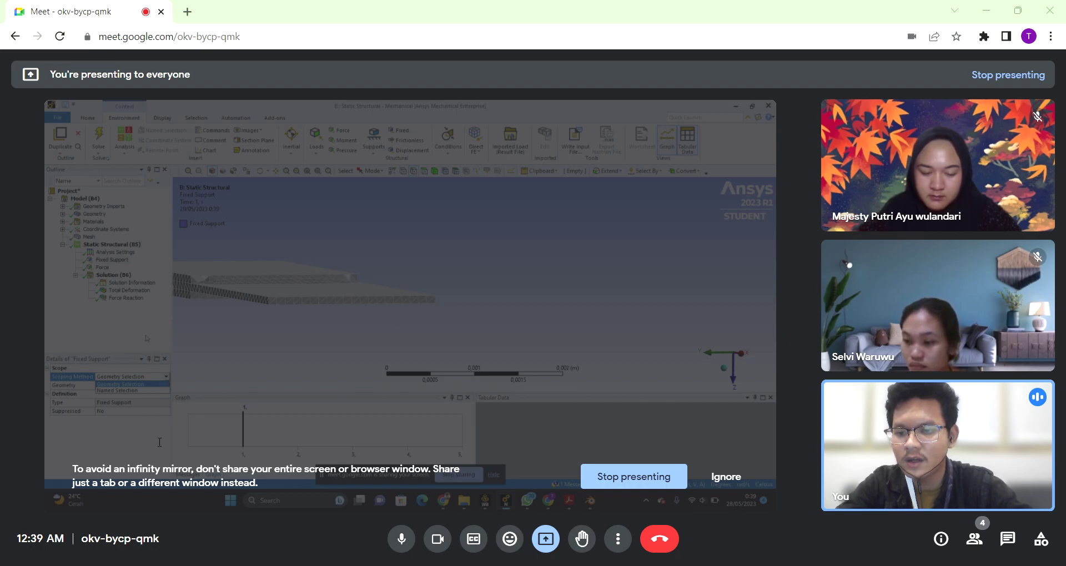
left_click(148, 403)
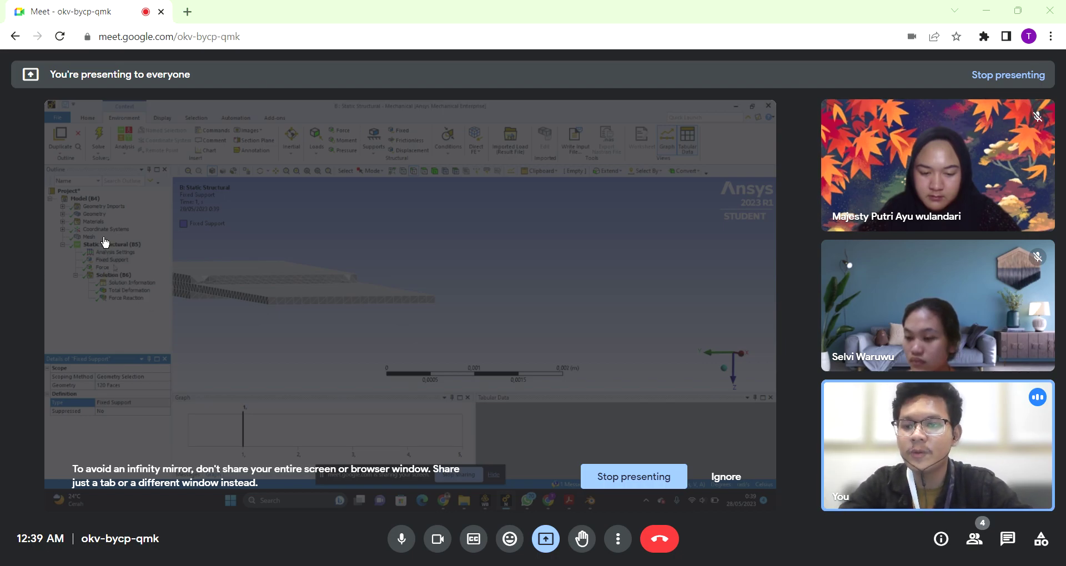
Check the result types that can be inserted under Solution, including the total and directional deformation options.
left_click(114, 275)
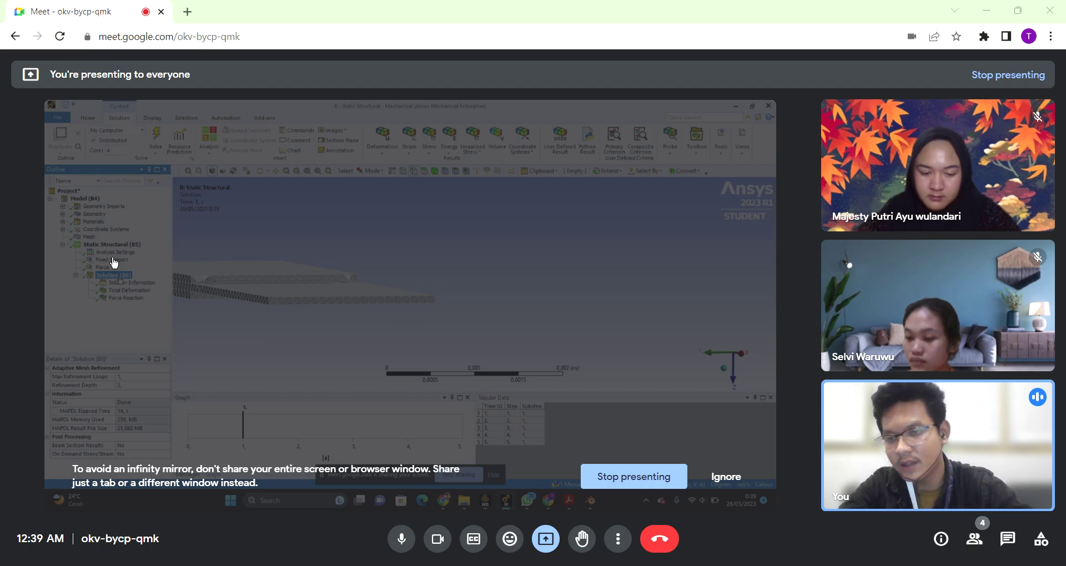
right_click(121, 276)
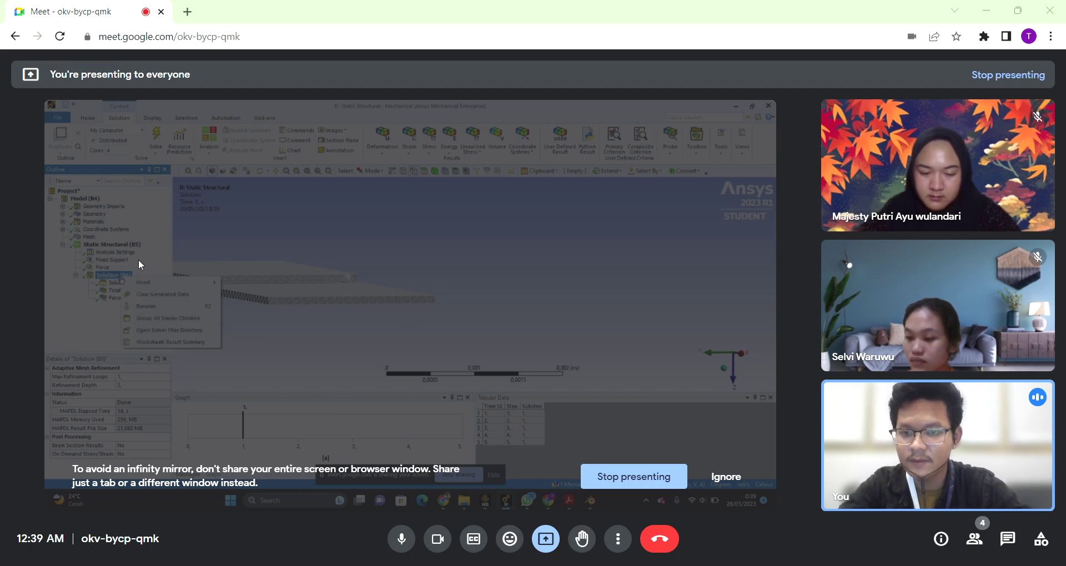
mouse_move(140, 282)
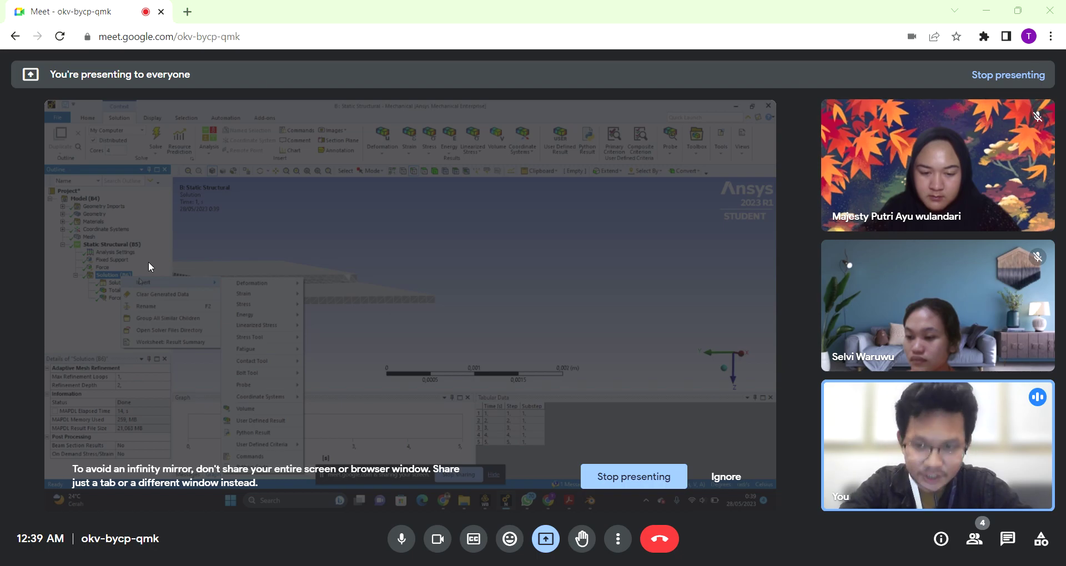
mouse_move(254, 289)
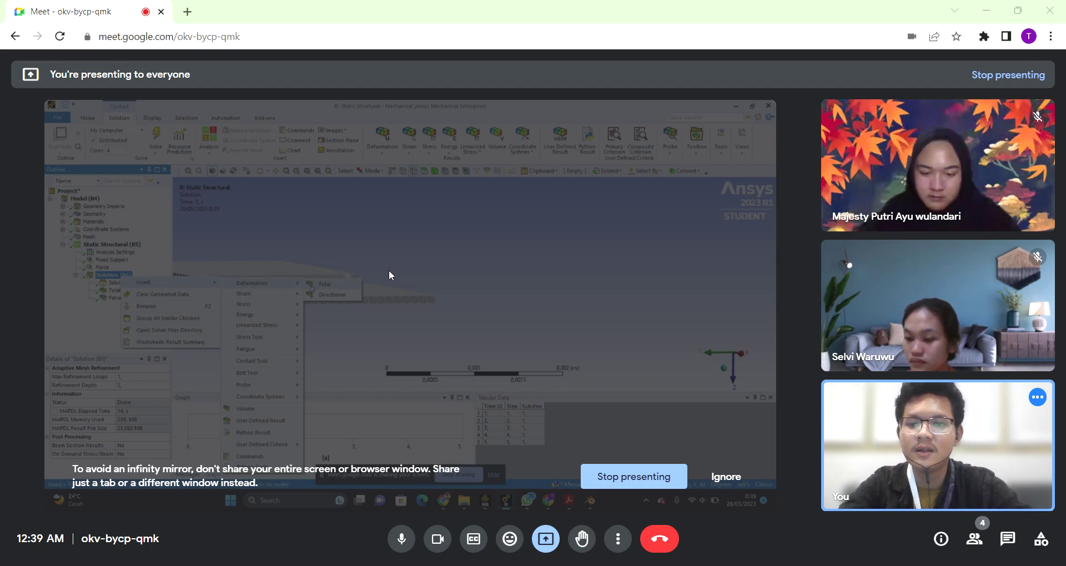
left_click(27, 291)
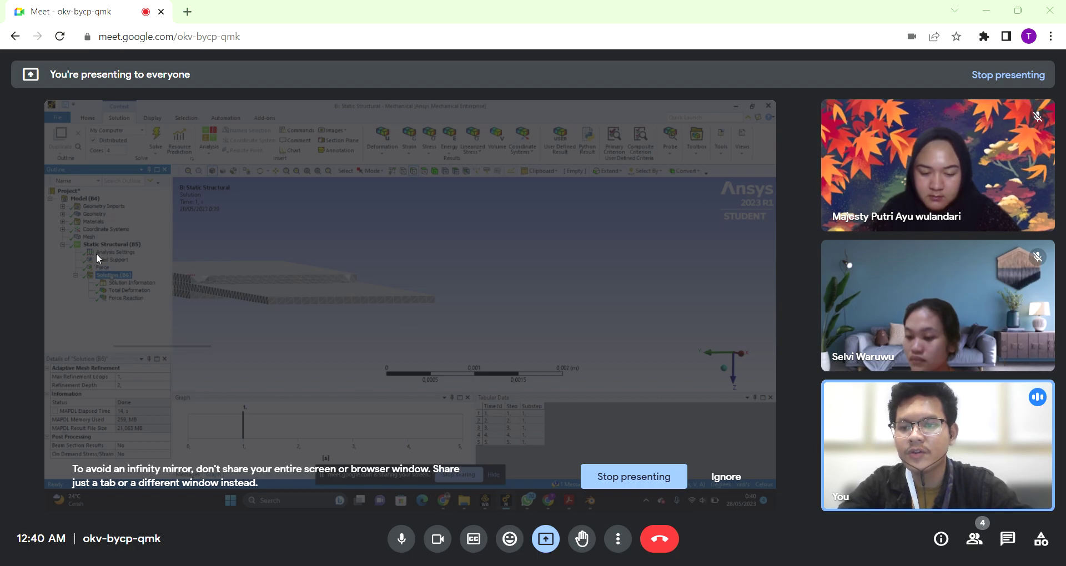
Set the Force Reaction result's boundary condition to Fixed Support and solve the analysis.
right_click(114, 276)
mouse_move(133, 280)
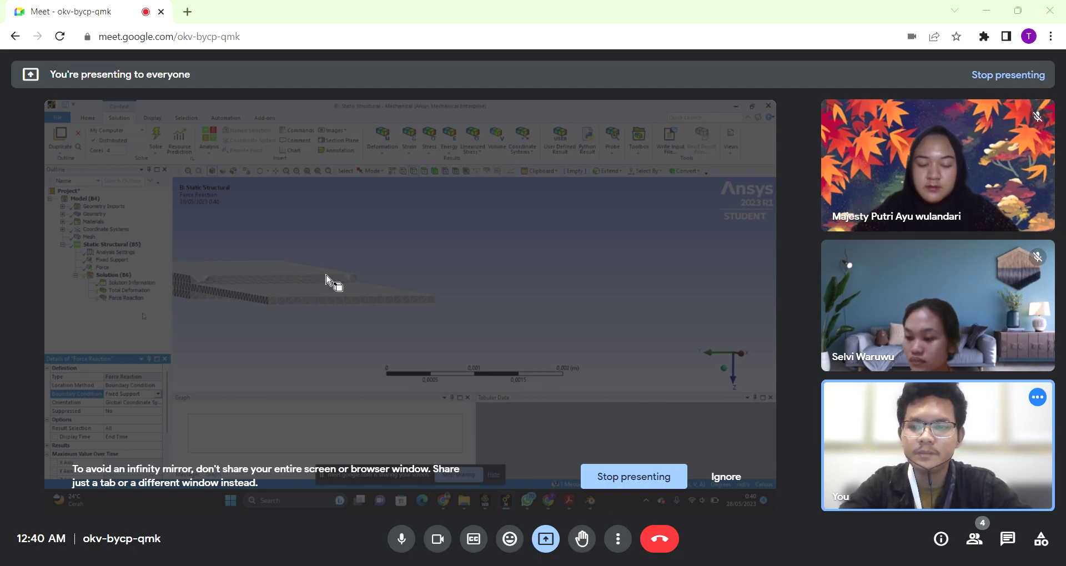
middle_click_drag(380, 283, 350, 266)
left_click(155, 136)
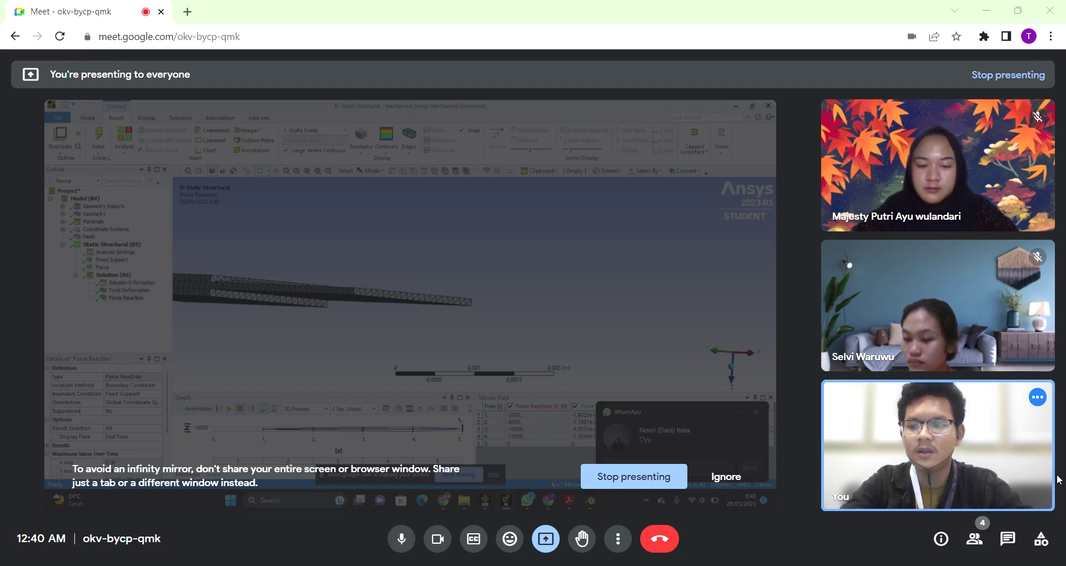
Examine the Total Deformation result and its animation from several angles, stopping the playback for a static view.
left_click(133, 290)
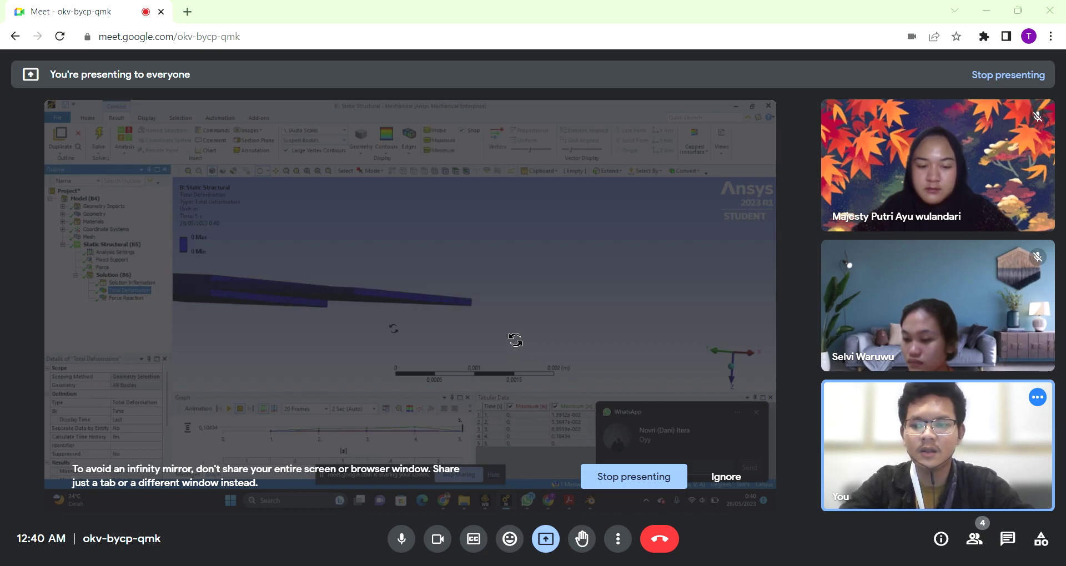
middle_click_drag(556, 321, 335, 414)
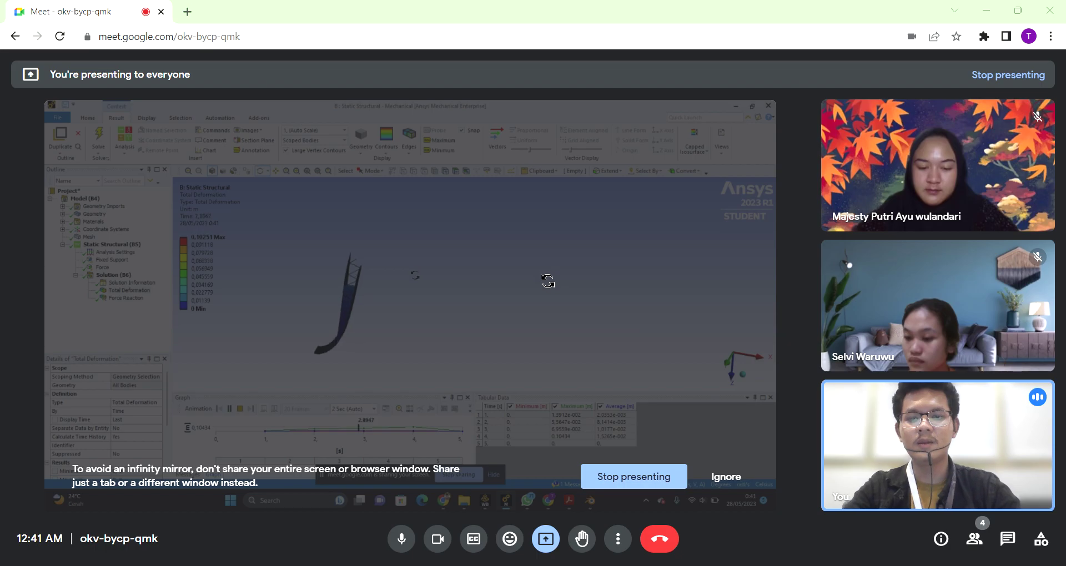
left_click_drag(523, 265, 600, 283)
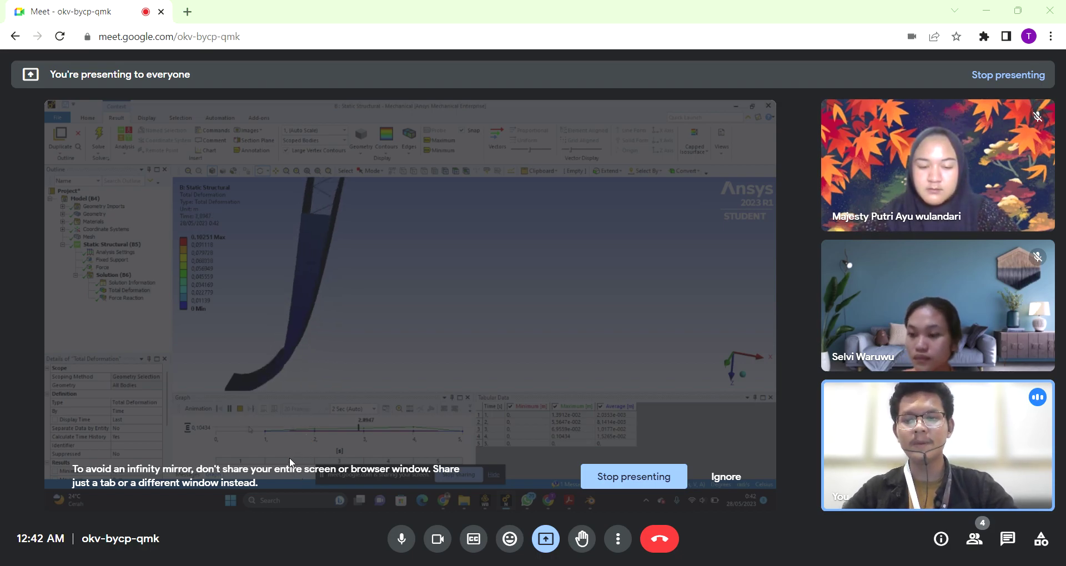
left_click(240, 409)
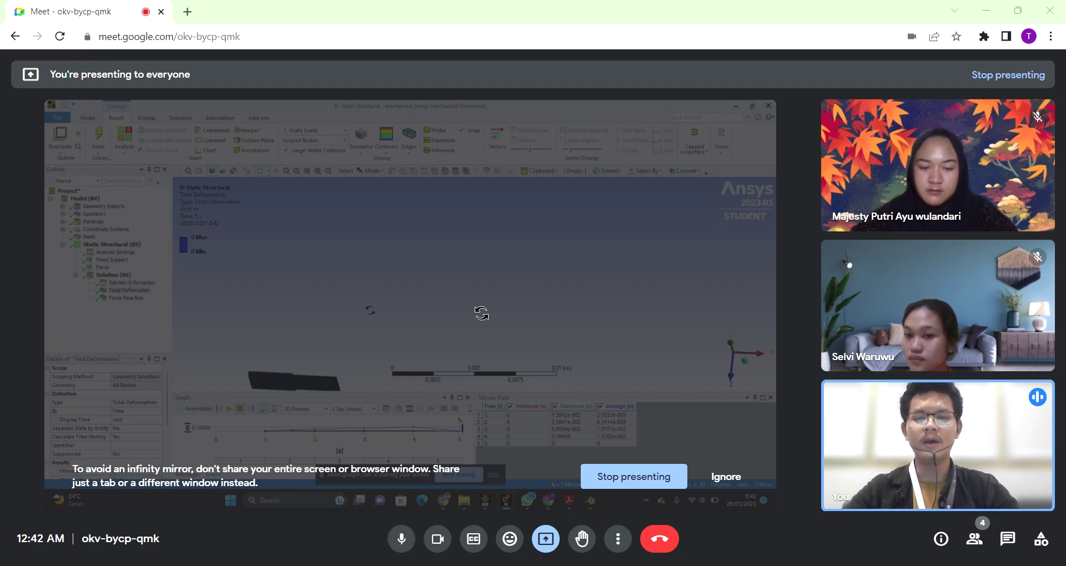
left_click_drag(446, 350, 661, 358)
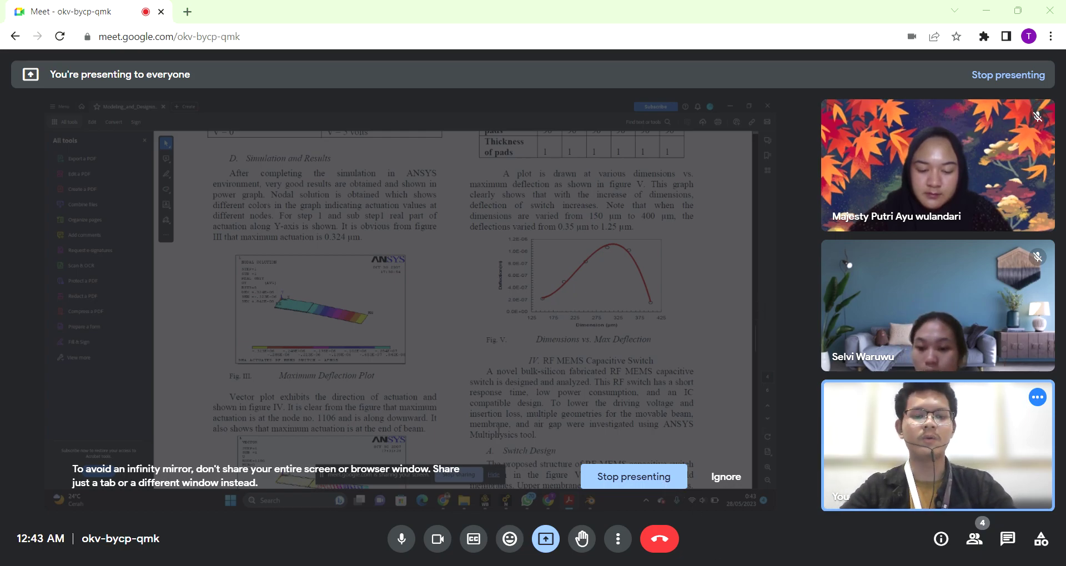
Switch back from the paper to Ansys Mechanical and inspect the Total Deformation model close up and from an oblique angle.
left_click(572, 502)
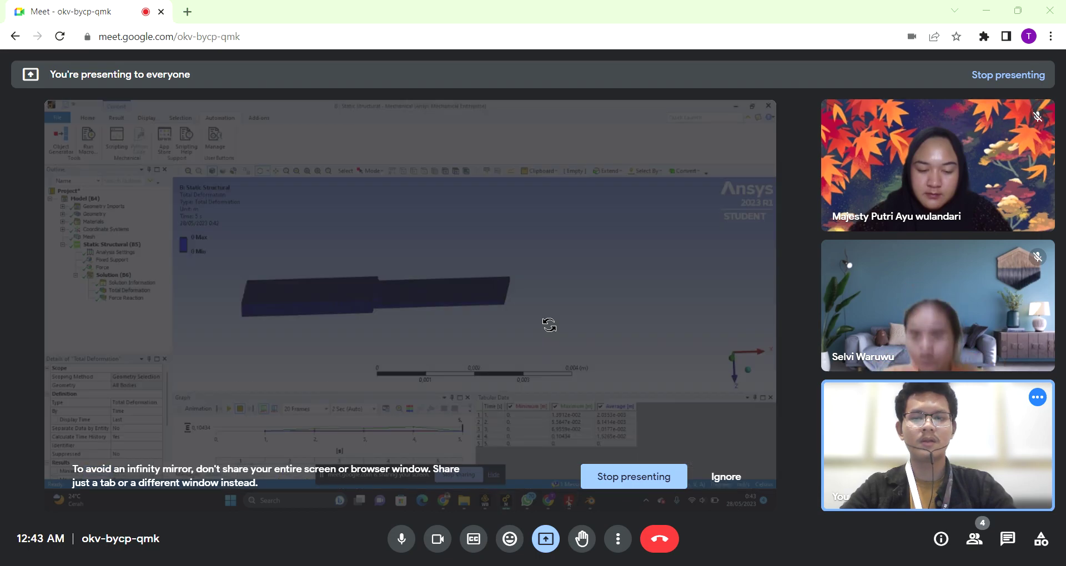
middle_click_drag(549, 323, 626, 303, "ctrl")
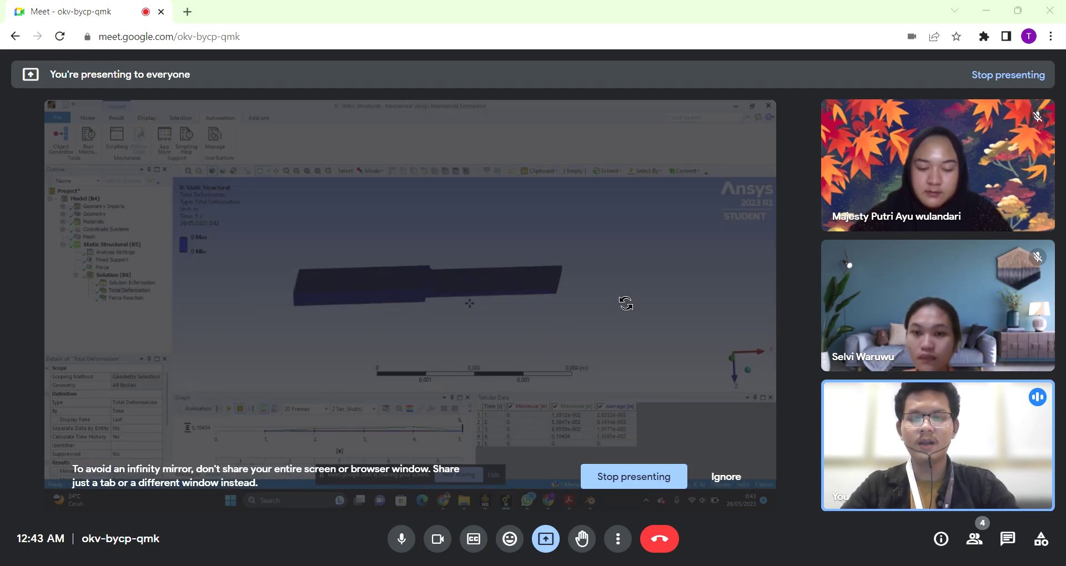
scroll(626, 303, "up", 3)
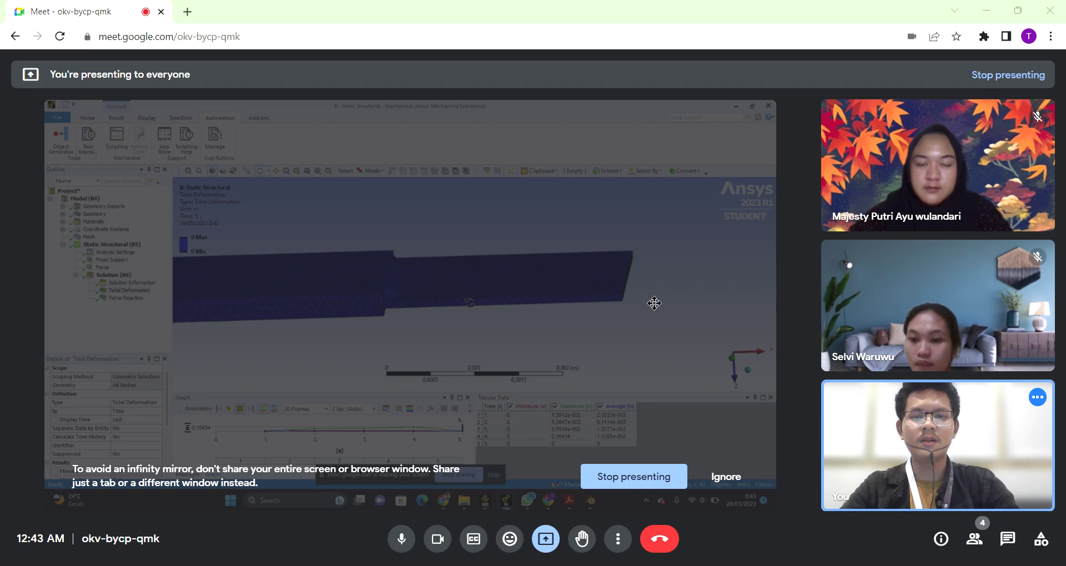
scroll(682, 303, "down", 1)
middle_click_drag(682, 302, 915, 138)
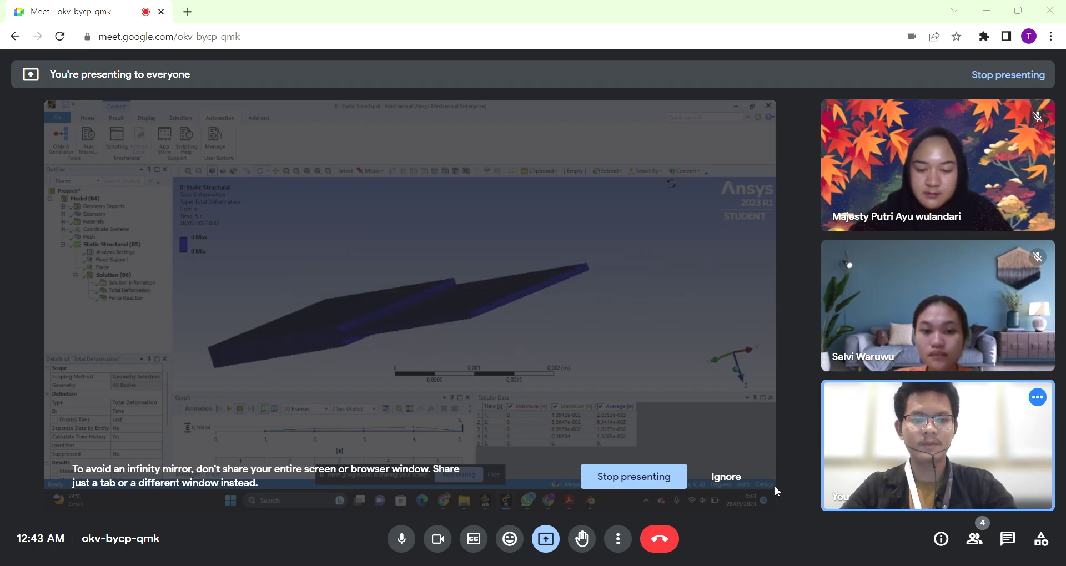
Switch to the Google Meet call and stop presenting the screen.
mouse_move(553, 506)
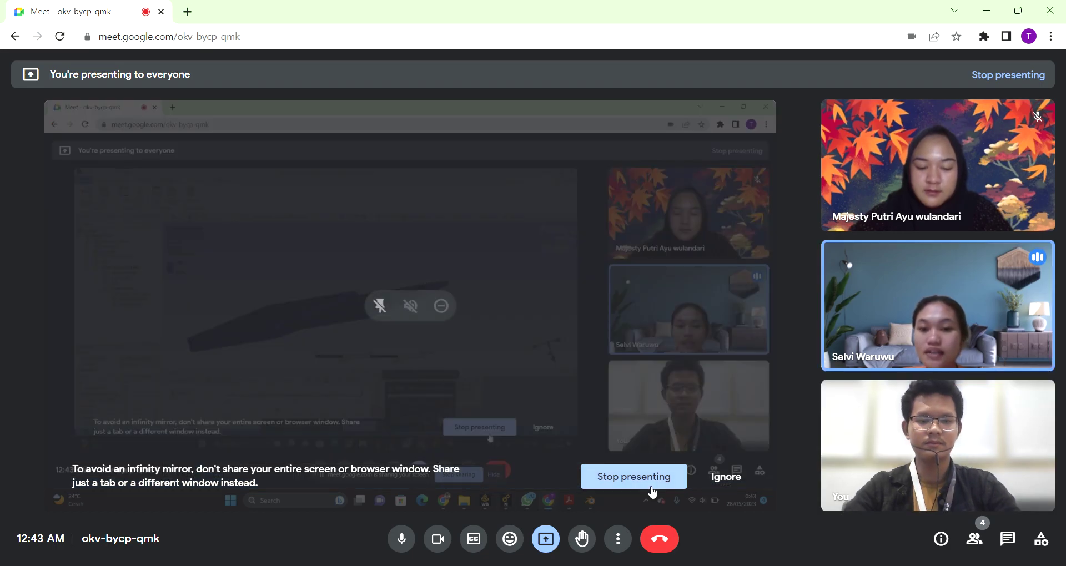
left_click(647, 485)
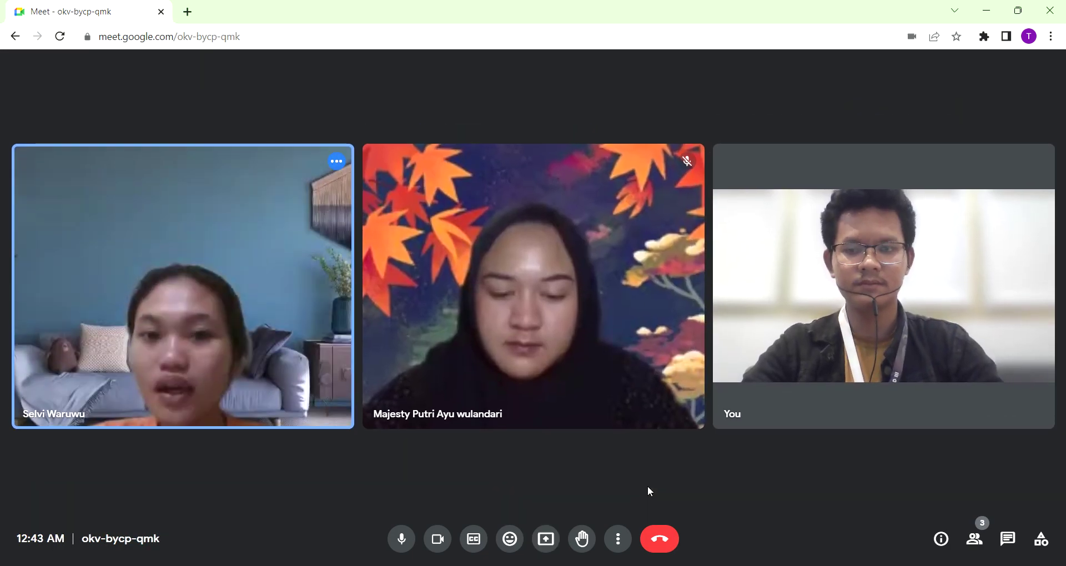